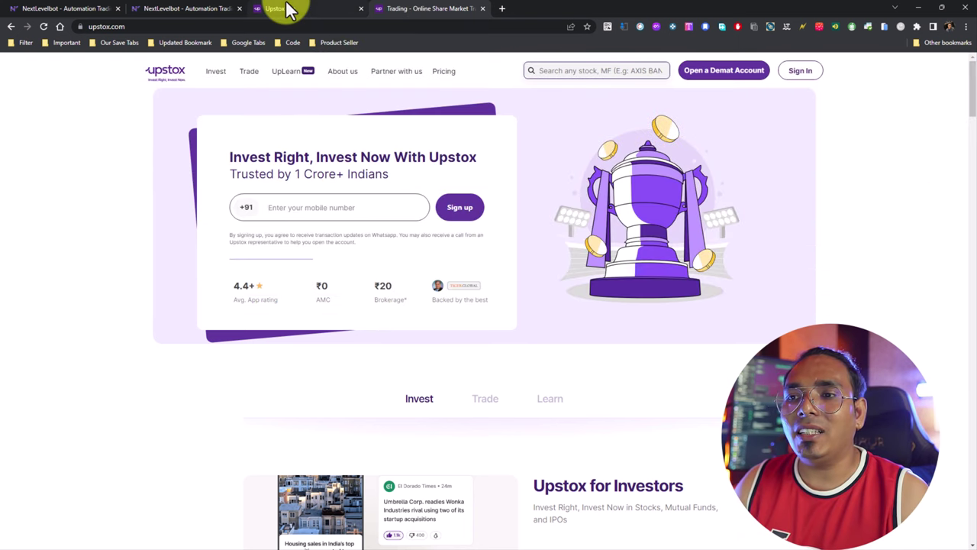
# Switch to Upstox Pro and open the Apps page of the user's account.
pyautogui.click(289, 10)
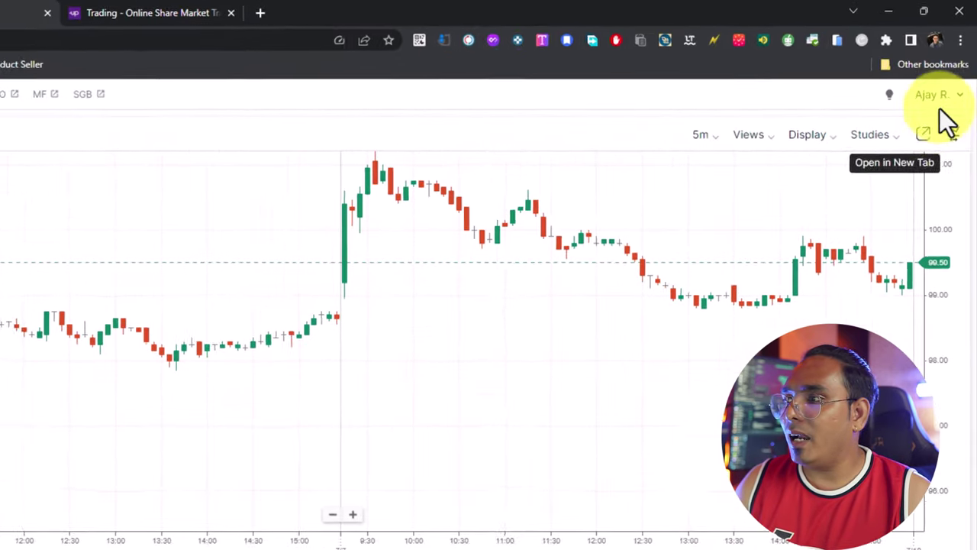
pyautogui.click(935, 96)
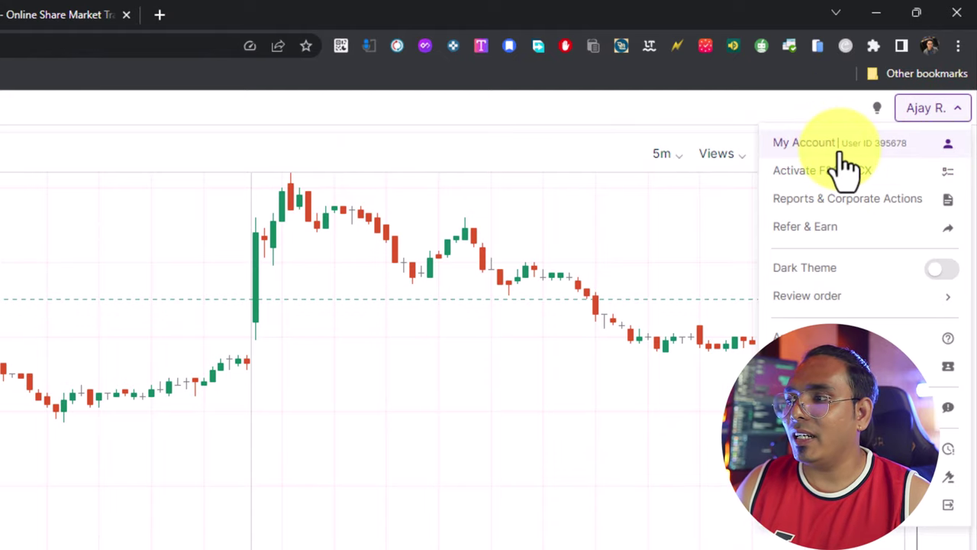
pyautogui.click(836, 151)
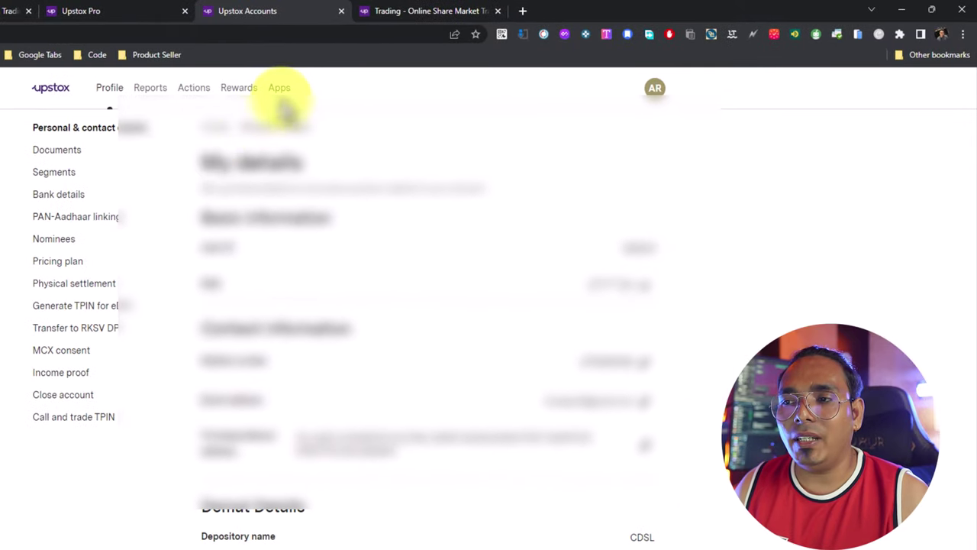
pyautogui.click(280, 88)
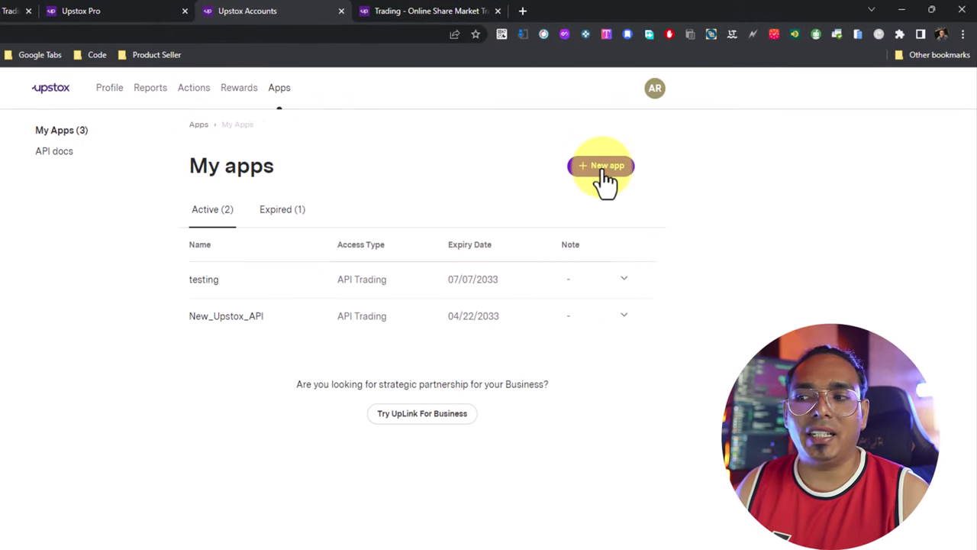
# Start creating a new app in the Upstox account and name it user1.
pyautogui.click(607, 281)
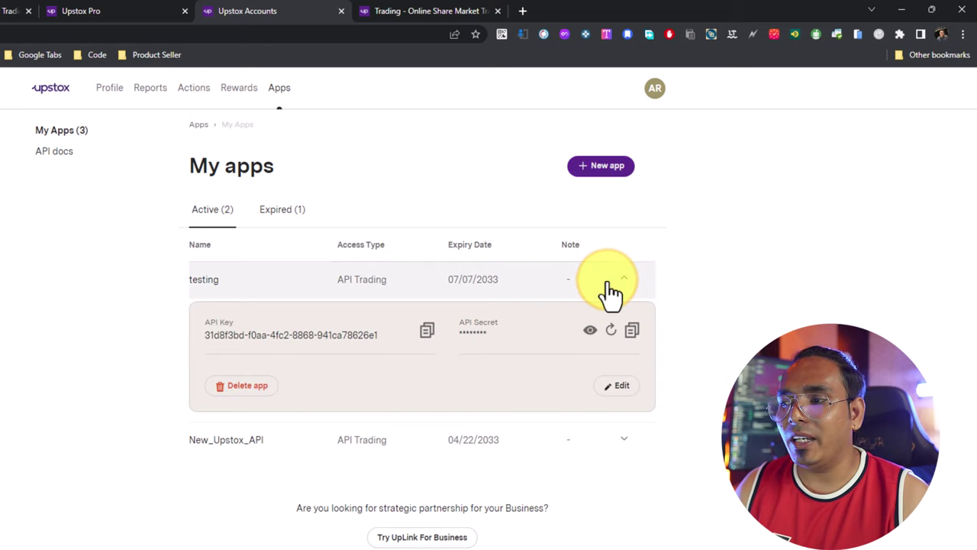
pyautogui.click(500, 177)
pyautogui.click(588, 170)
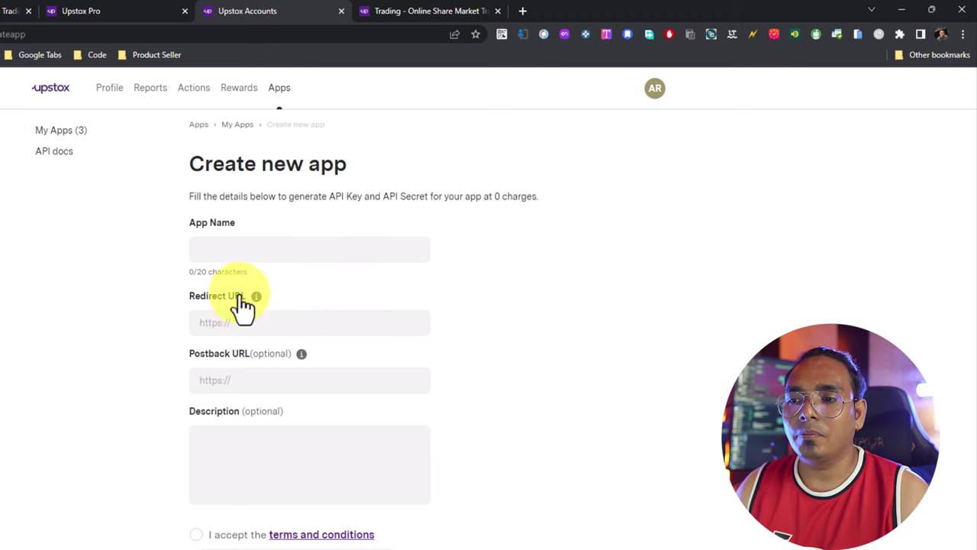
pyautogui.click(228, 252)
pyautogui.write('us')
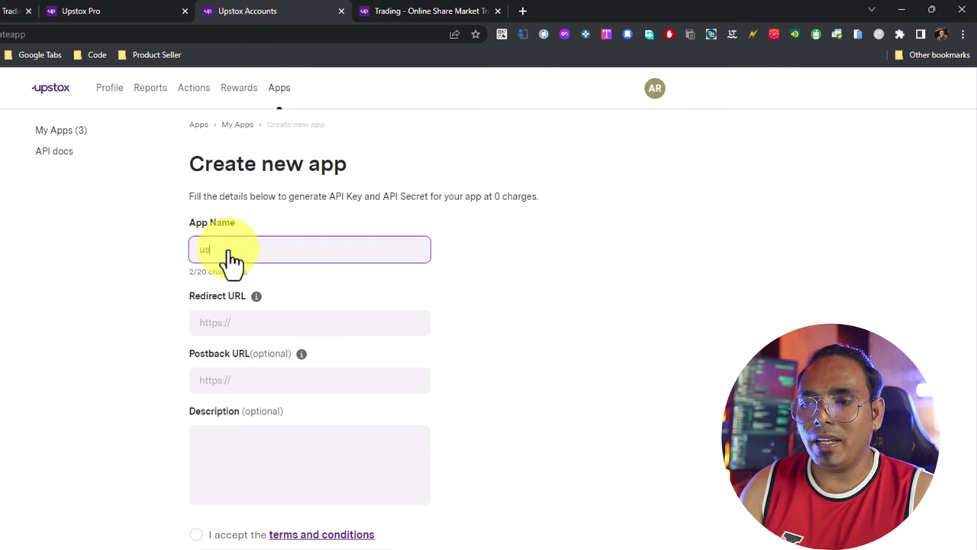
pyautogui.write('er')
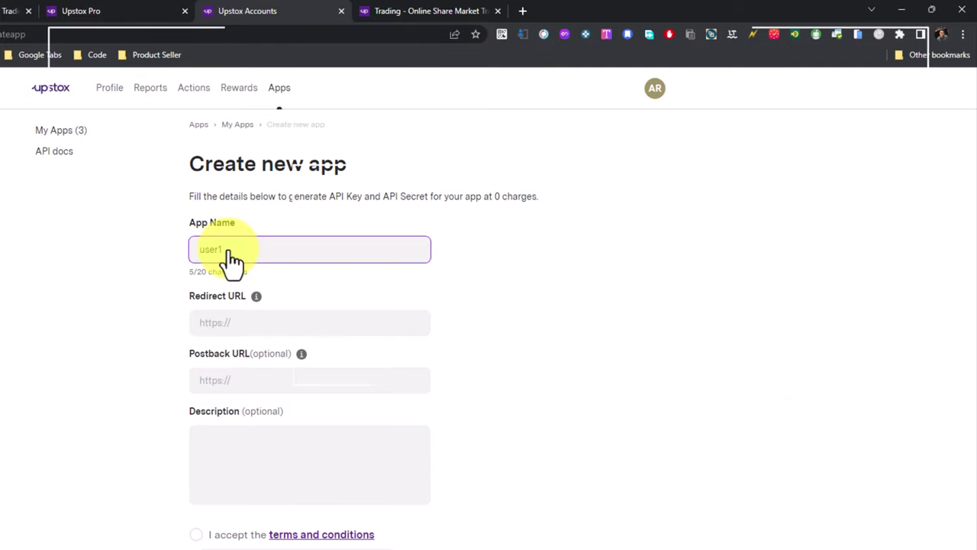
pyautogui.write('1')
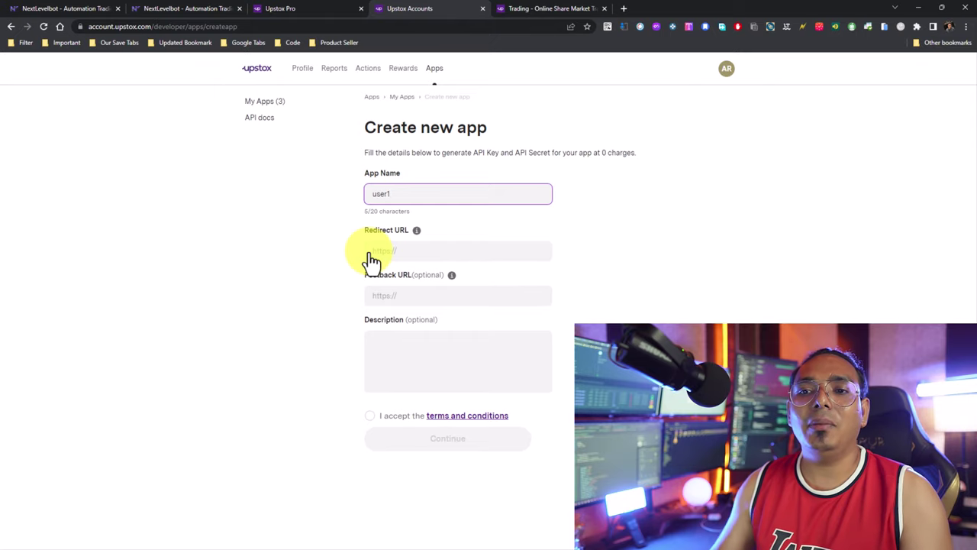
# Switch to the NextLevelBot website and open its Resource page in a new browser tab.
pyautogui.click(72, 8)
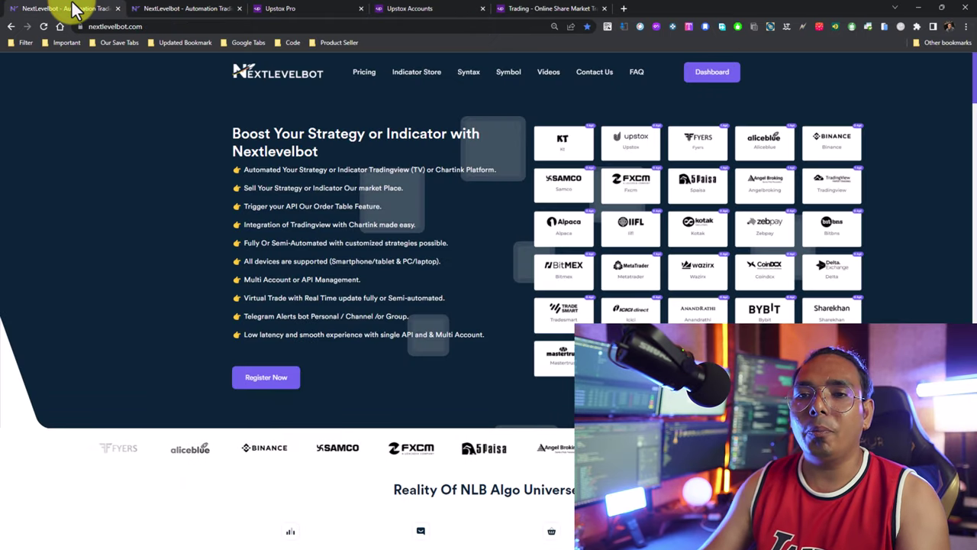
pyautogui.scroll(-5, 416, 272)
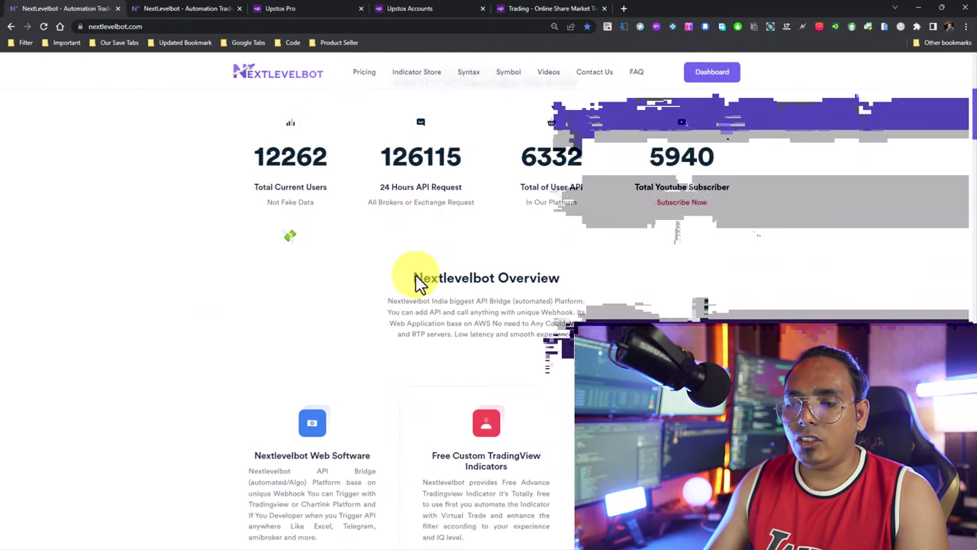
pyautogui.scroll(-20, 415, 277)
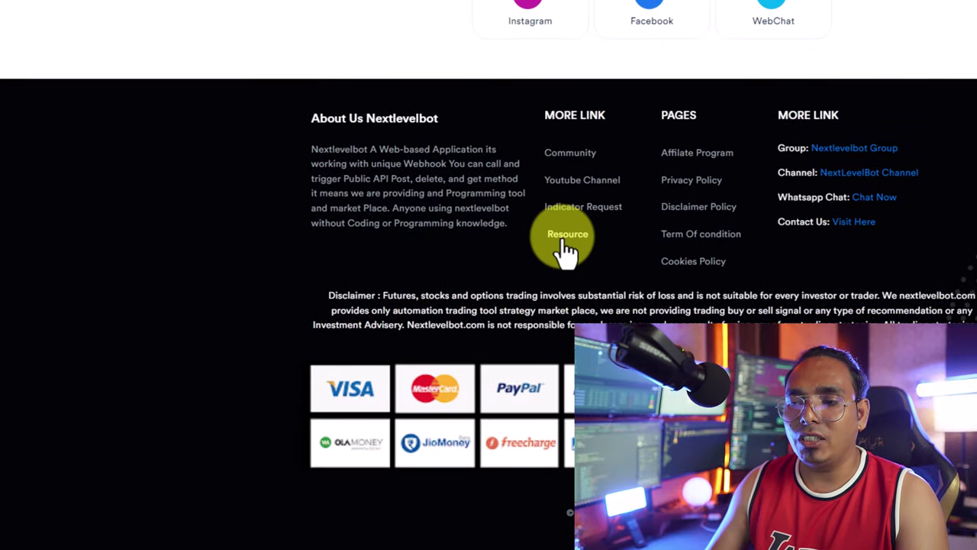
pyautogui.rightClick(565, 243)
pyautogui.click(615, 246)
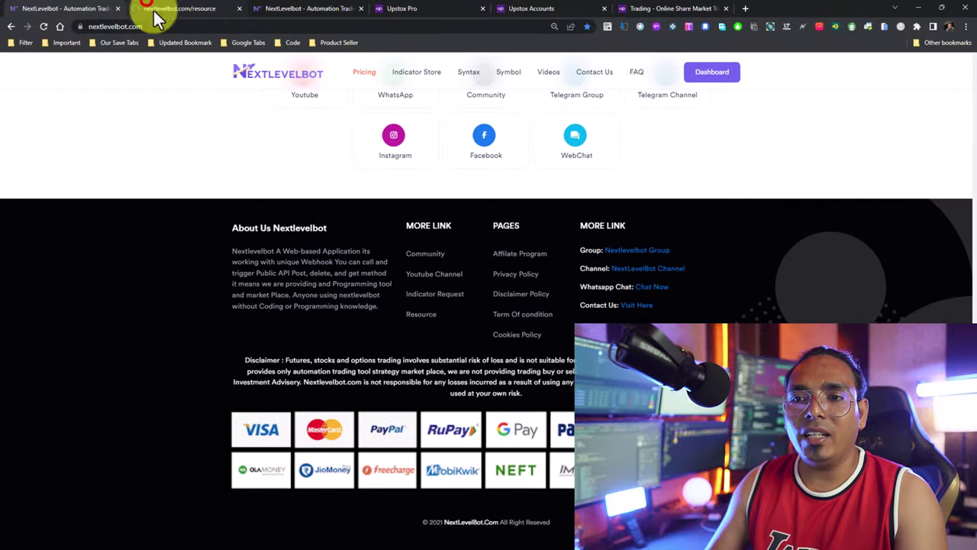
pyautogui.hotkey('ctrl', 'Tab')
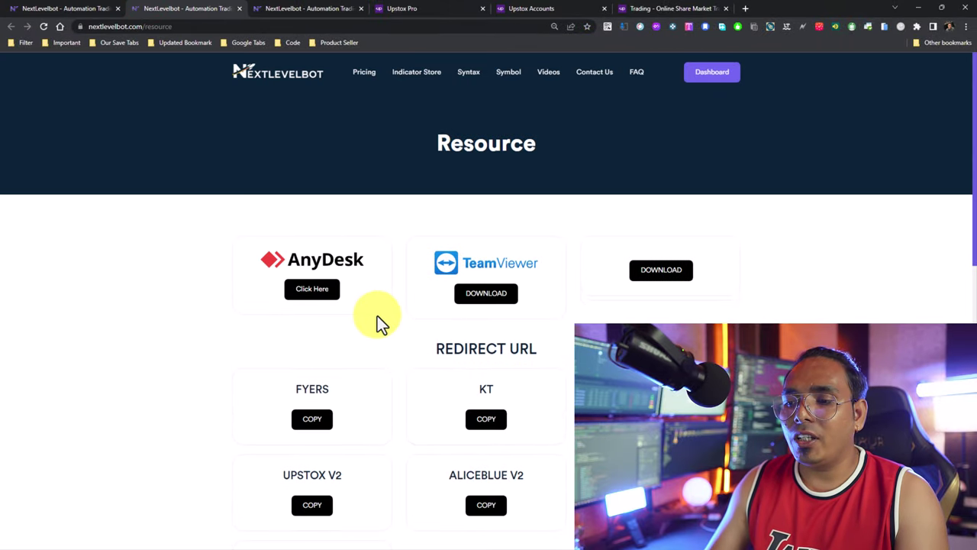
# Copy the UPSTOX V2 redirect URL from the Resource page.
pyautogui.scroll(-1, 412, 309)
pyautogui.moveTo(435, 297); pyautogui.dragTo(546, 299)
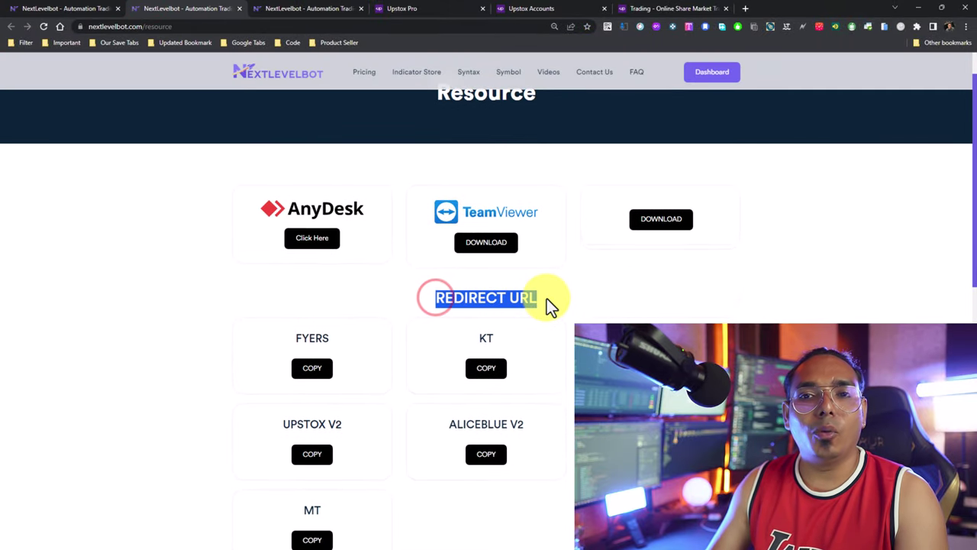
pyautogui.scroll(-1, 439, 286)
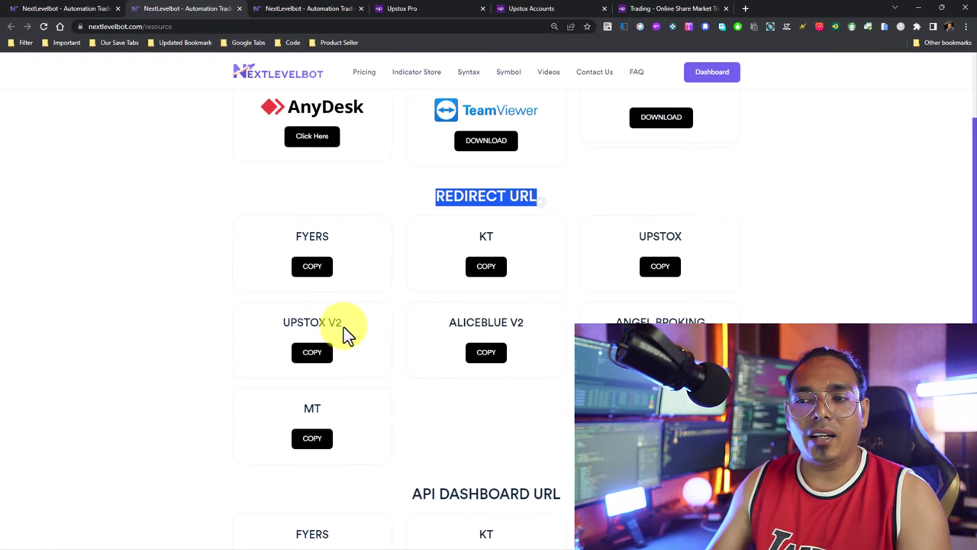
pyautogui.click(312, 360)
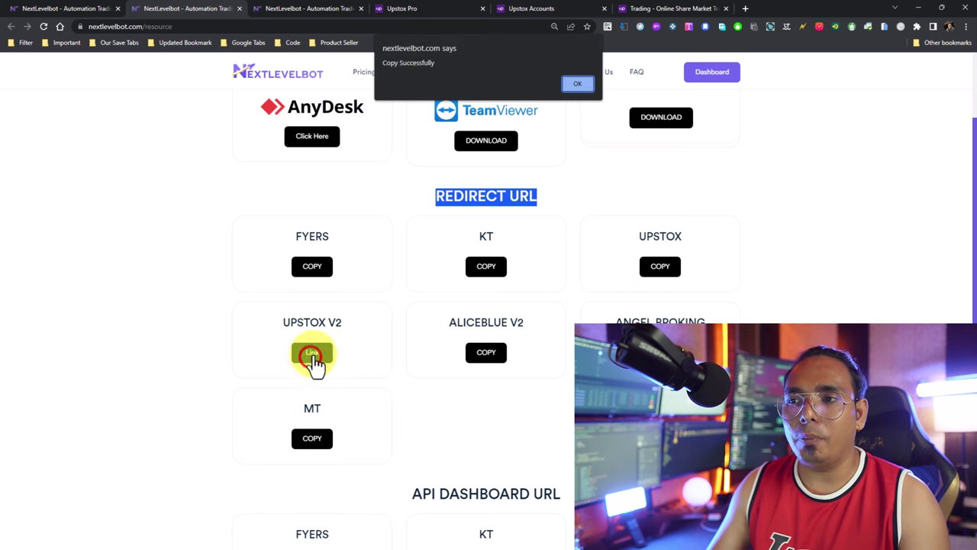
pyautogui.click(399, 9)
pyautogui.click(525, 8)
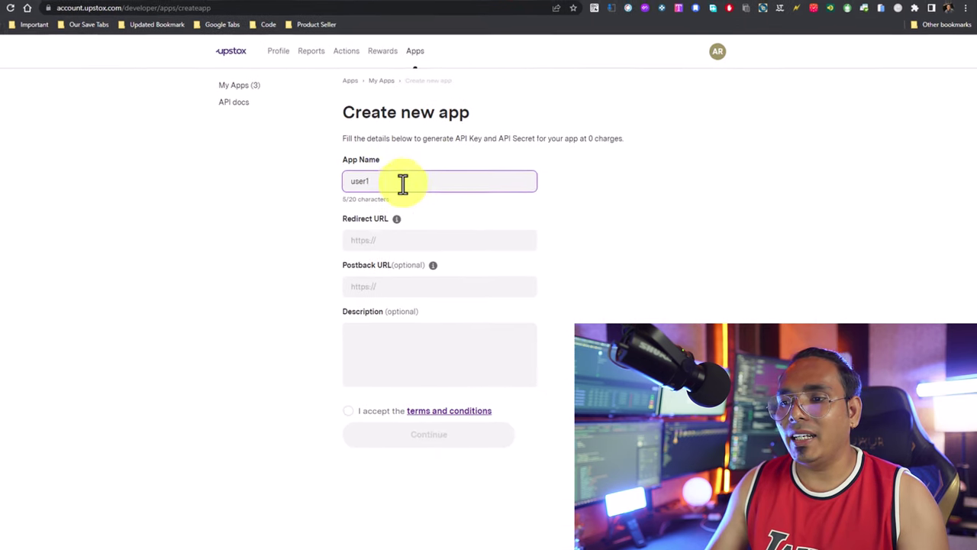
pyautogui.click(403, 249)
pyautogui.write('https://nextlevelbot.com/upstoxv2_success')
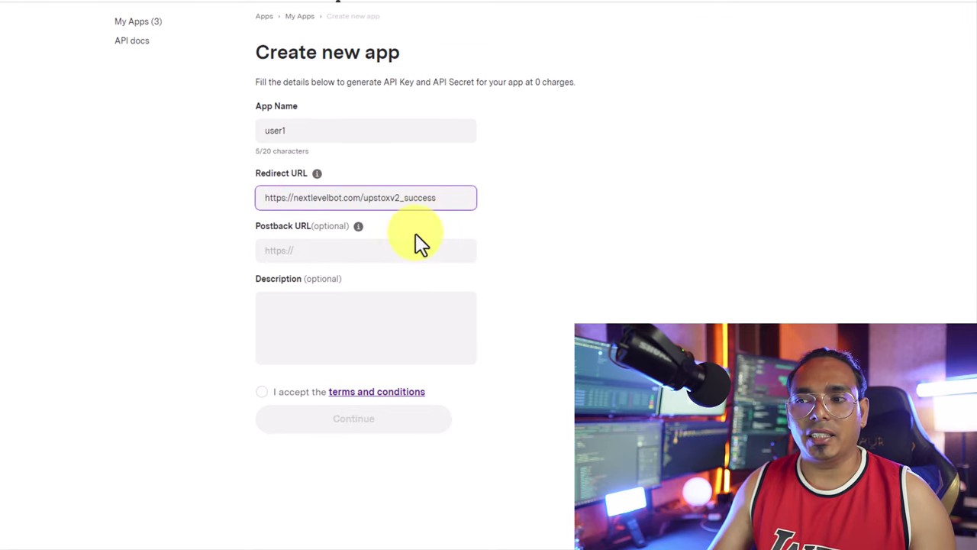
pyautogui.click(303, 254)
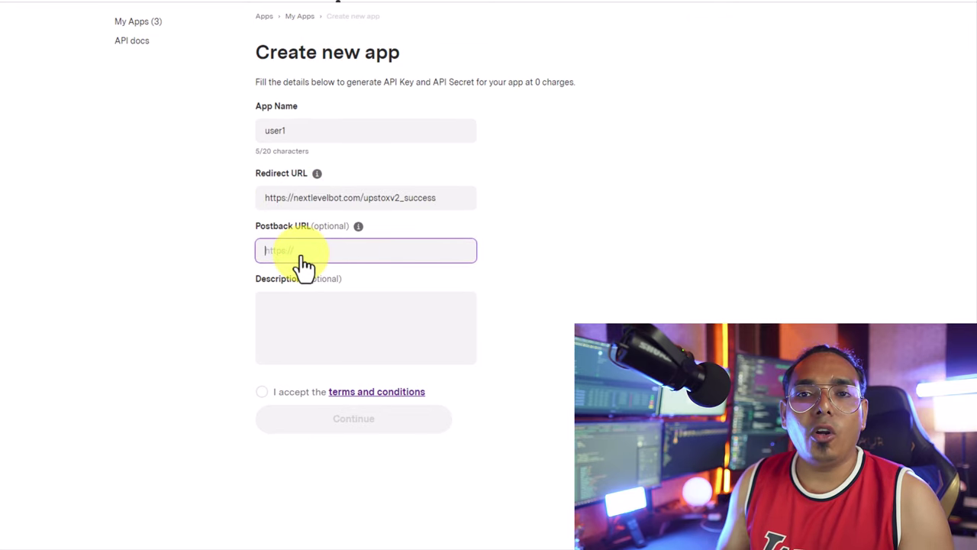
pyautogui.click(261, 393)
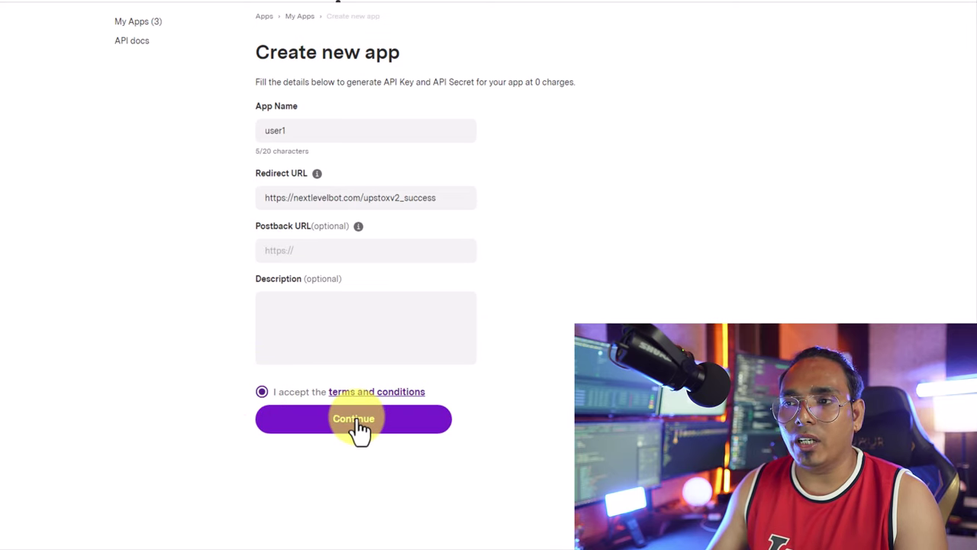
# Exit the app creation without submitting the form and return to the My Apps list.
pyautogui.click(128, 26)
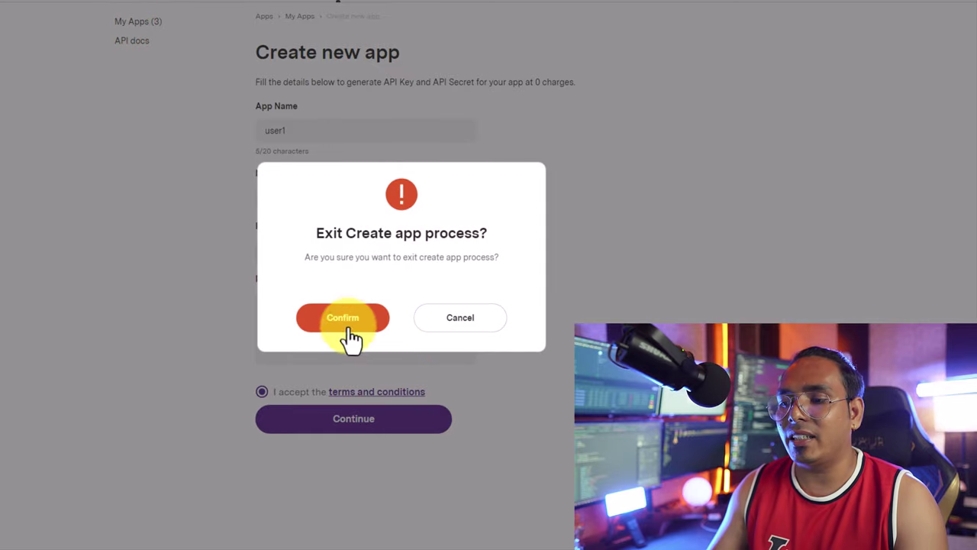
pyautogui.click(458, 324)
pyautogui.click(124, 23)
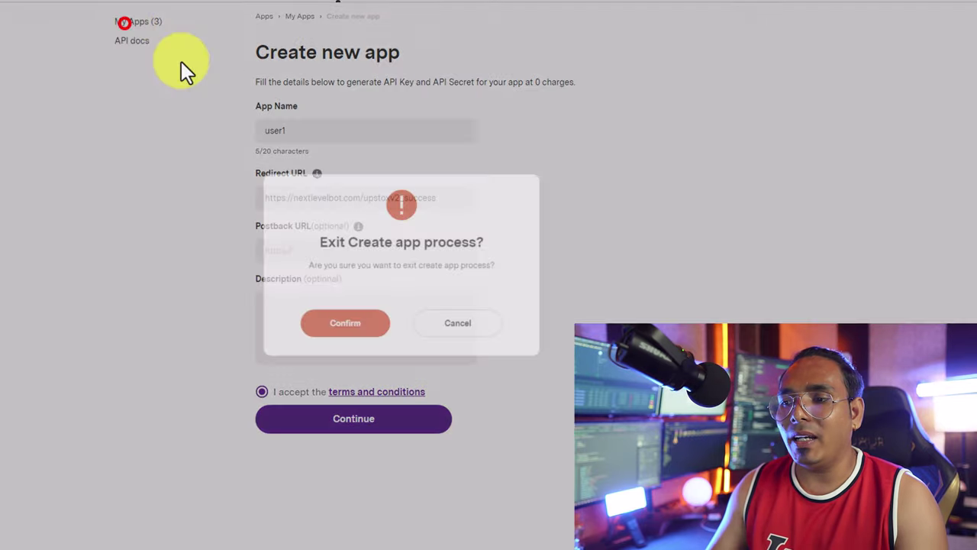
pyautogui.click(326, 321)
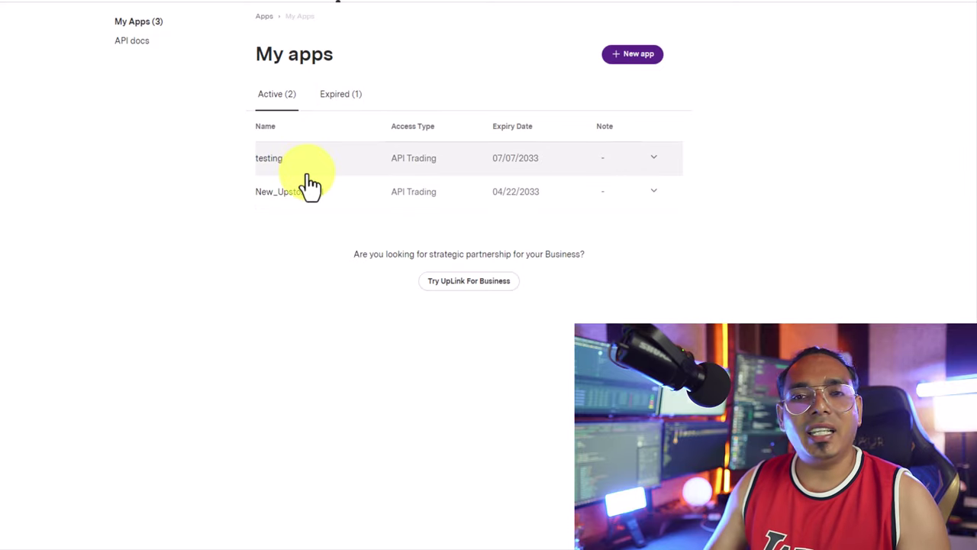
# Expand the details of the "testing" app and reveal its API secret.
pyautogui.click(297, 169)
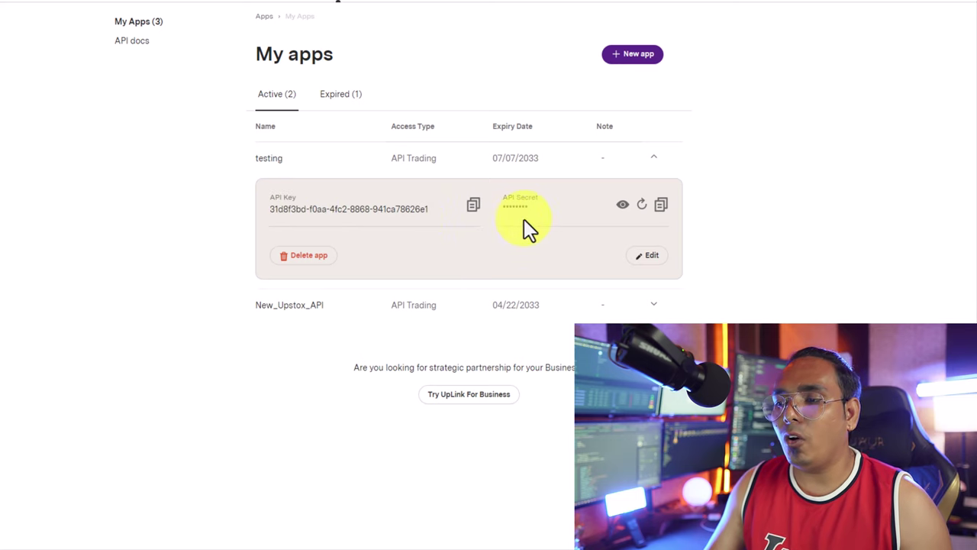
pyautogui.click(623, 205)
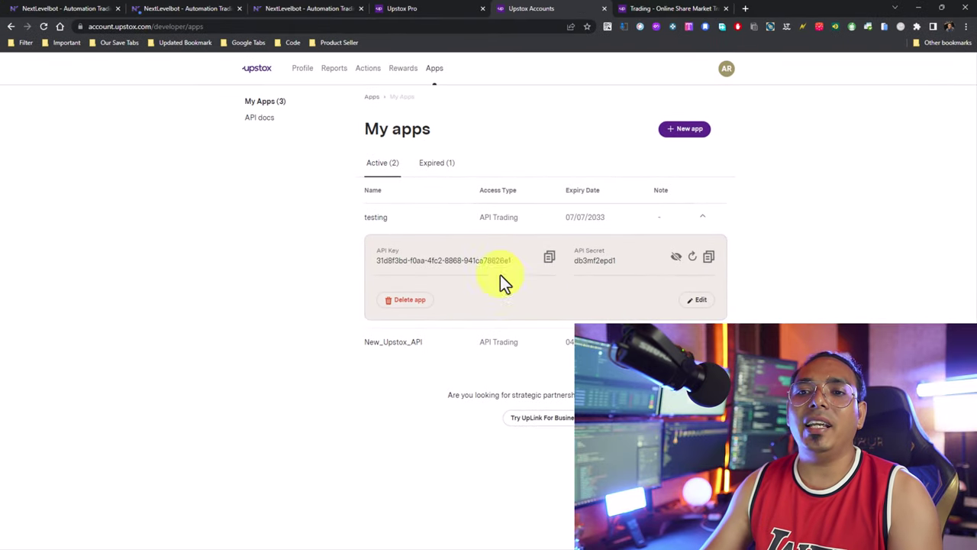
# Switch to NextLevelBot, open the API credentials page from its dashboard, and list all APIs.
pyautogui.click(51, 8)
pyautogui.scroll(5, 430, 177)
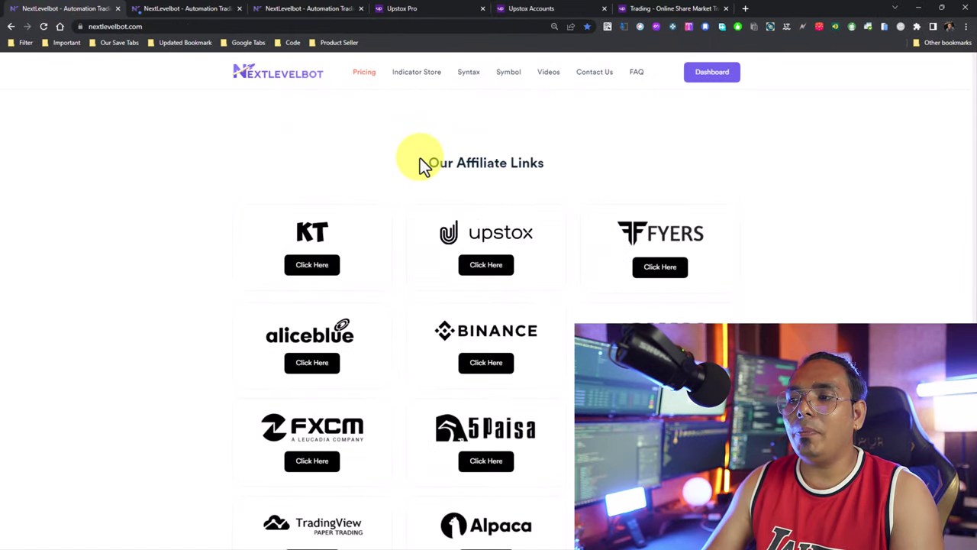
pyautogui.scroll(10, 428, 153)
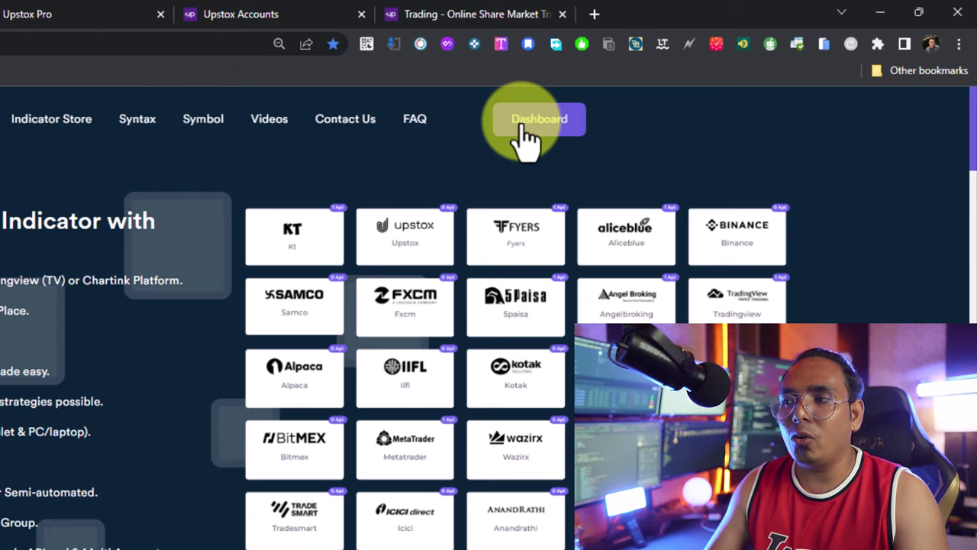
pyautogui.click(524, 124)
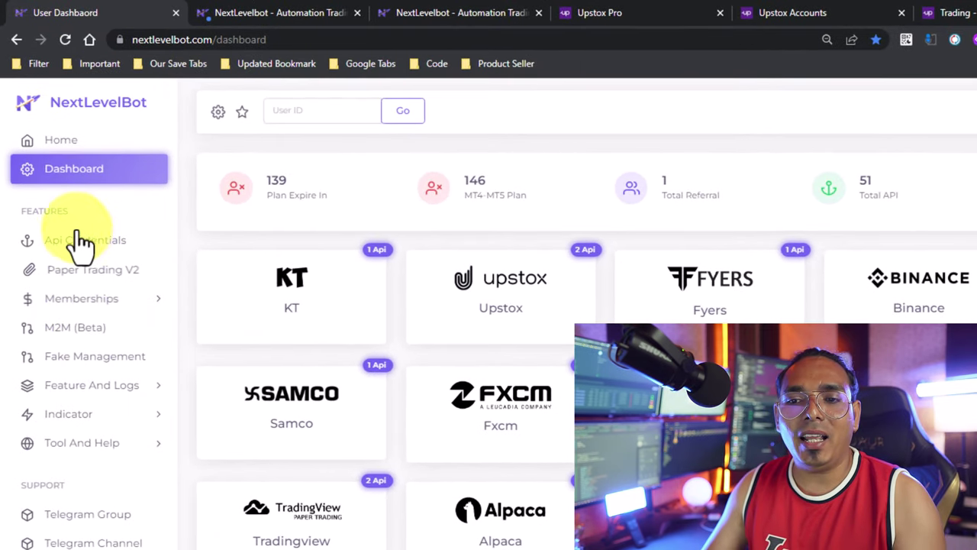
pyautogui.click(80, 241)
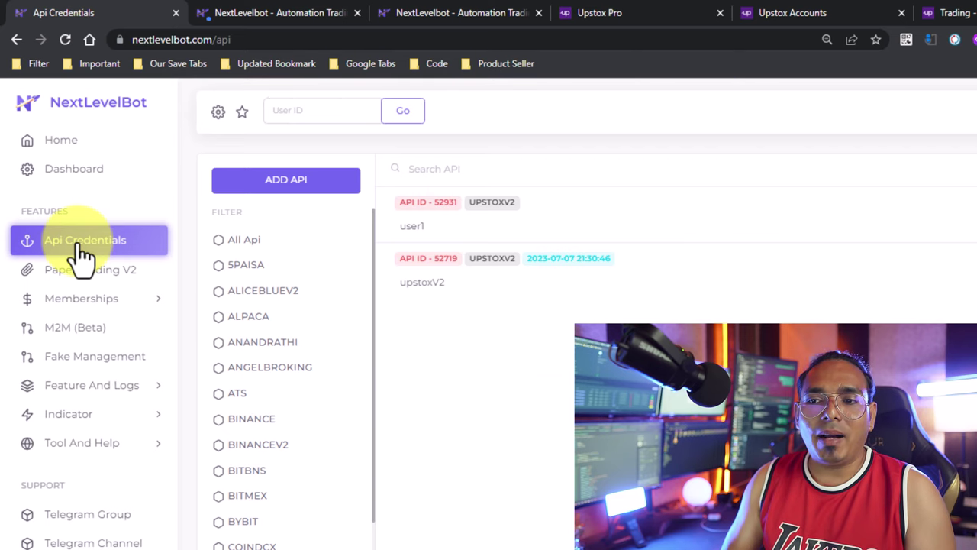
pyautogui.click(233, 239)
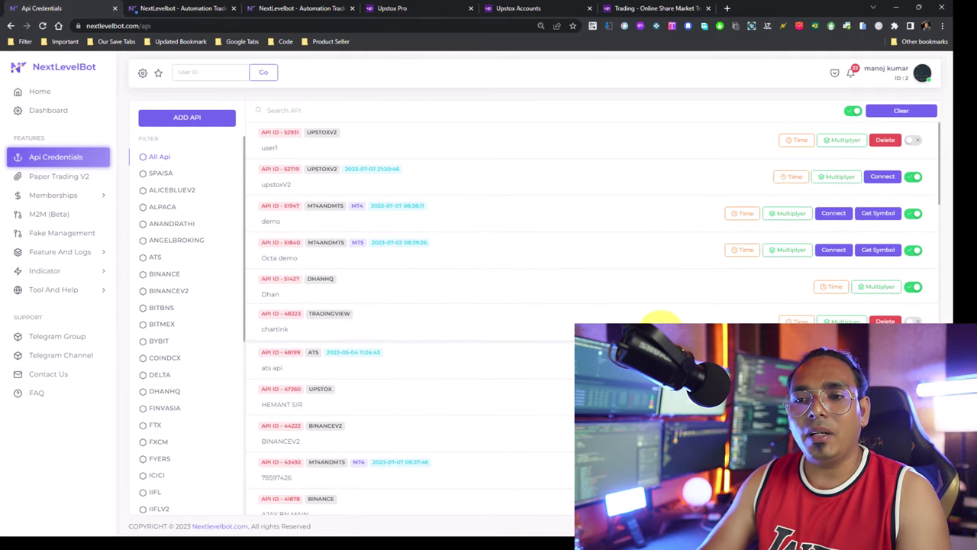
pyautogui.scroll(-1, 412, 229)
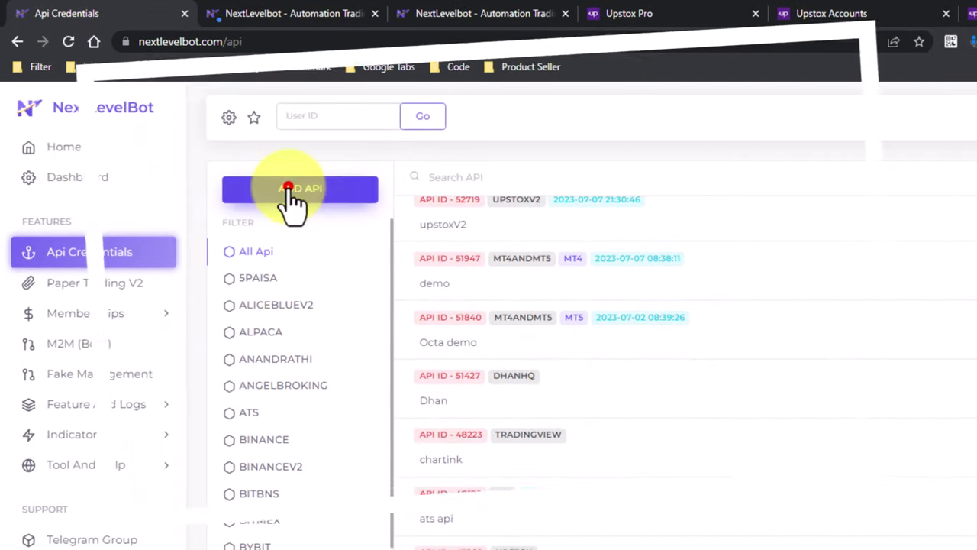
# Open the form for adding an Upstox V2 API.
pyautogui.click(298, 192)
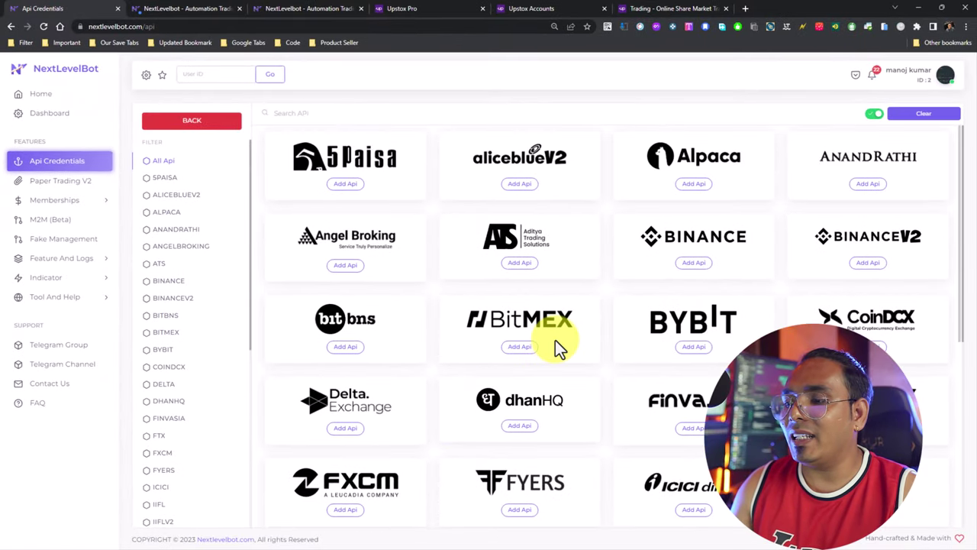
pyautogui.scroll(-5, 556, 343)
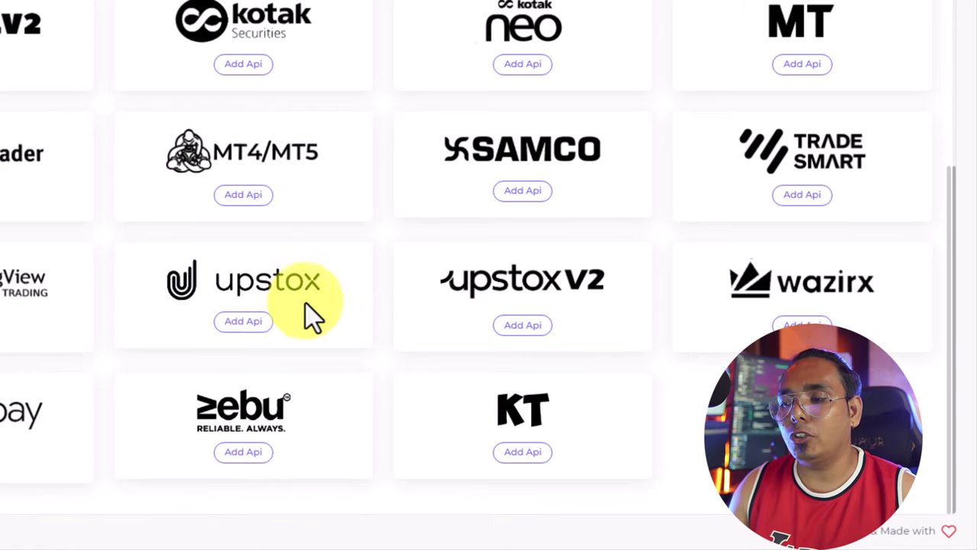
pyautogui.click(522, 321)
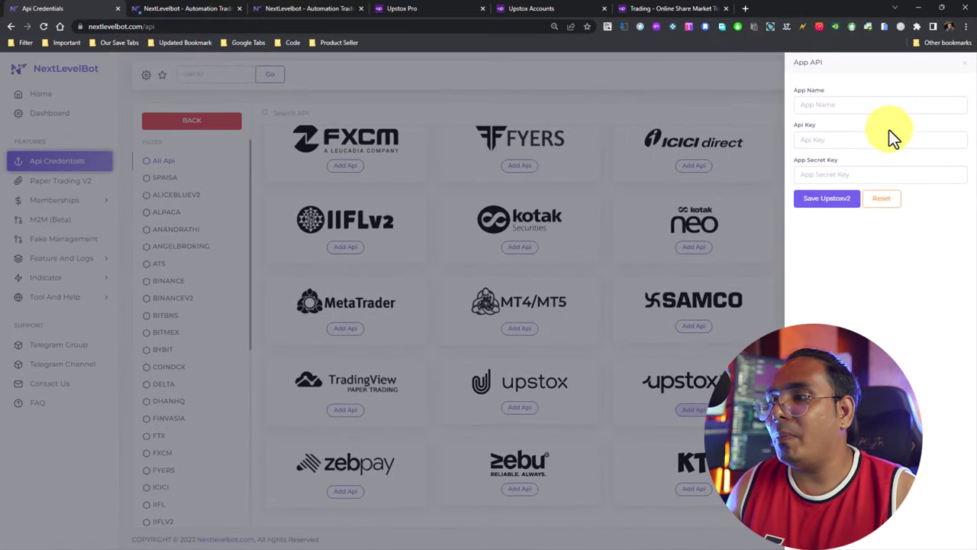
# Name the new Upstox V2 API user1, fill in the API key and secret from the Upstox app, and save it.
pyautogui.click(814, 107)
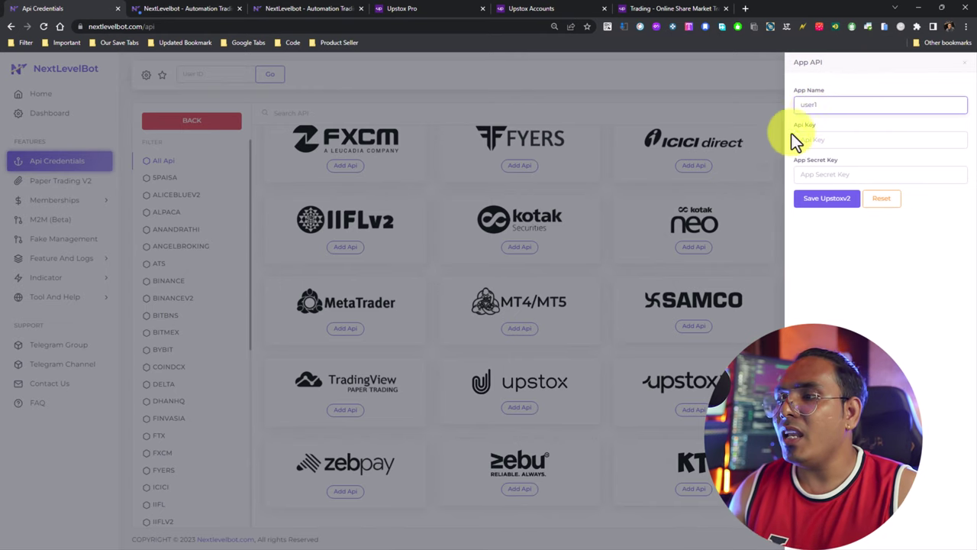
pyautogui.click(515, 8)
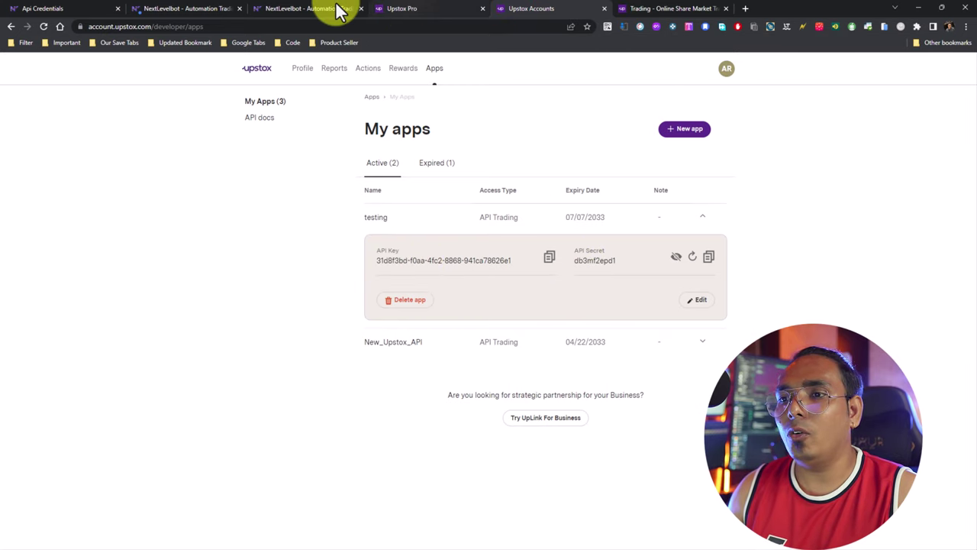
pyautogui.click(200, 10)
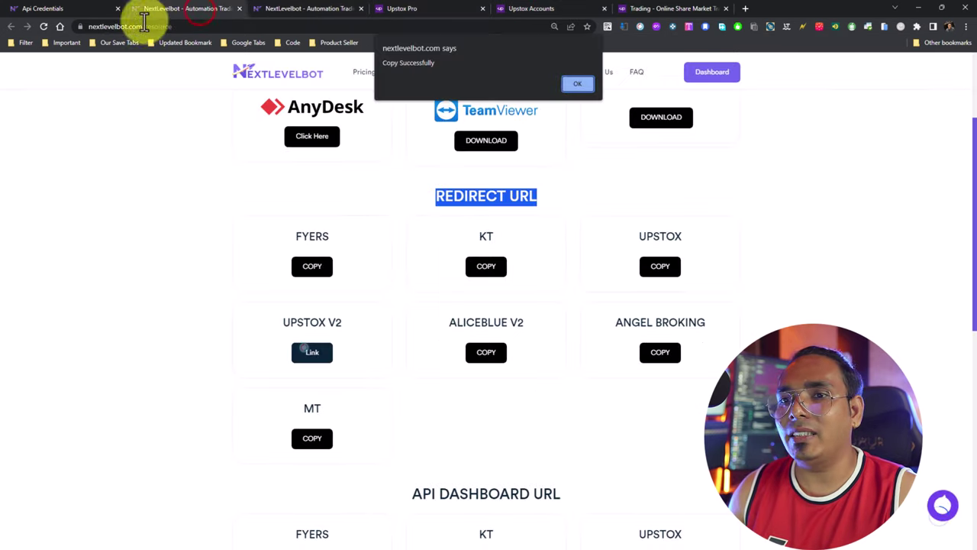
pyautogui.click(53, 9)
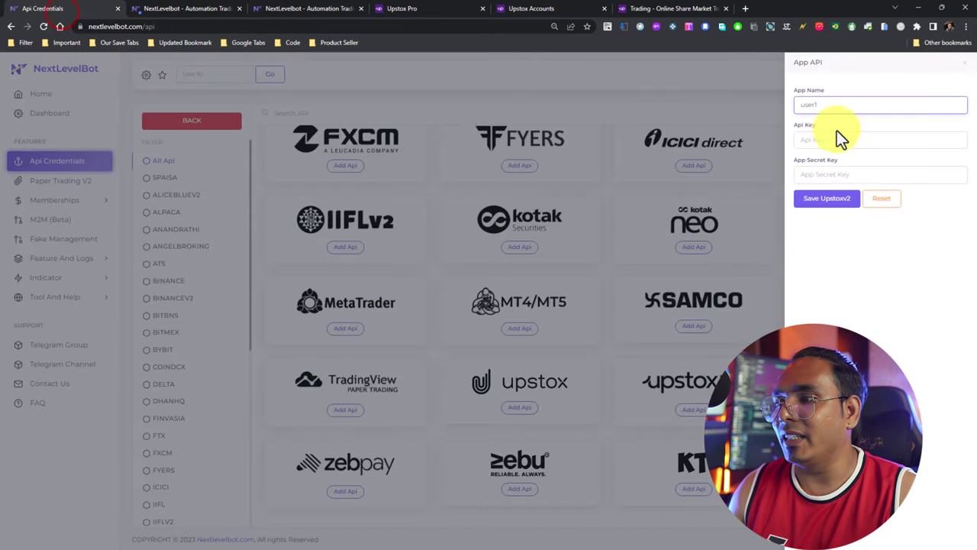
pyautogui.click(822, 176)
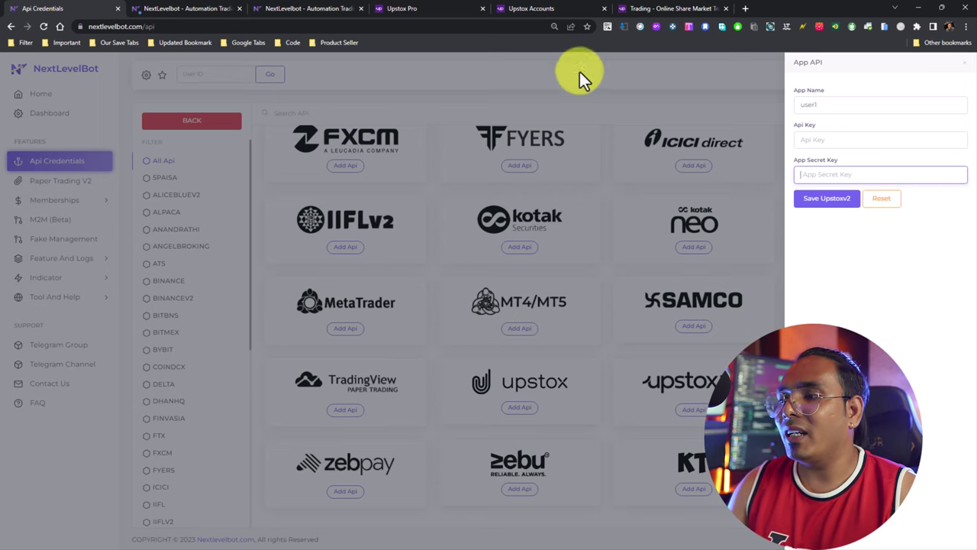
pyautogui.click(859, 248)
pyautogui.click(697, 96)
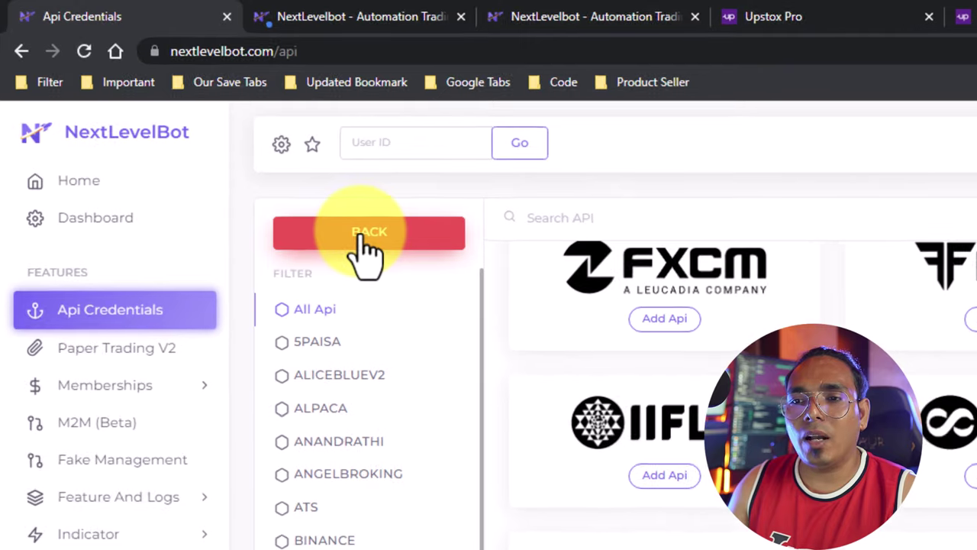
# Return to the list of added APIs and filter it to show only UPSTOXV2 entries.
pyautogui.click(190, 124)
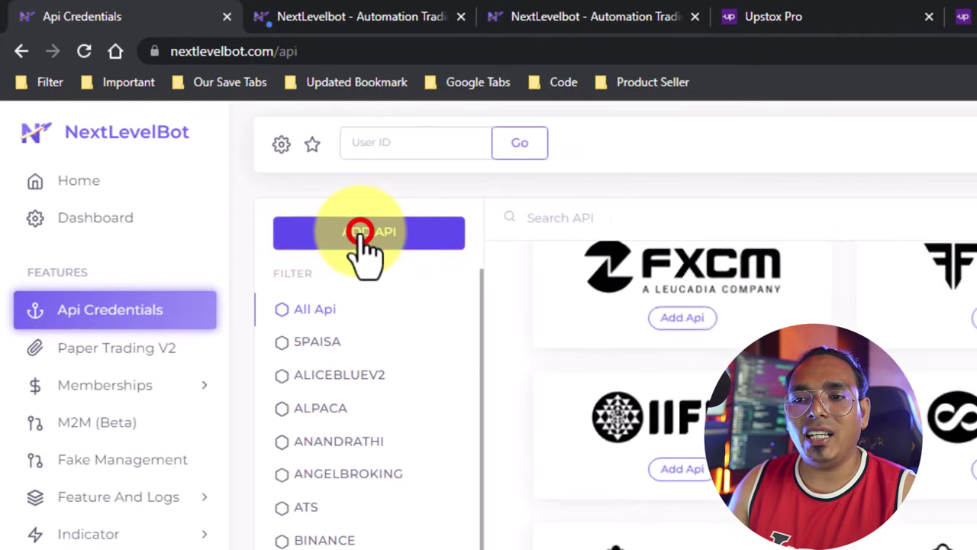
pyautogui.scroll(5, 710, 359)
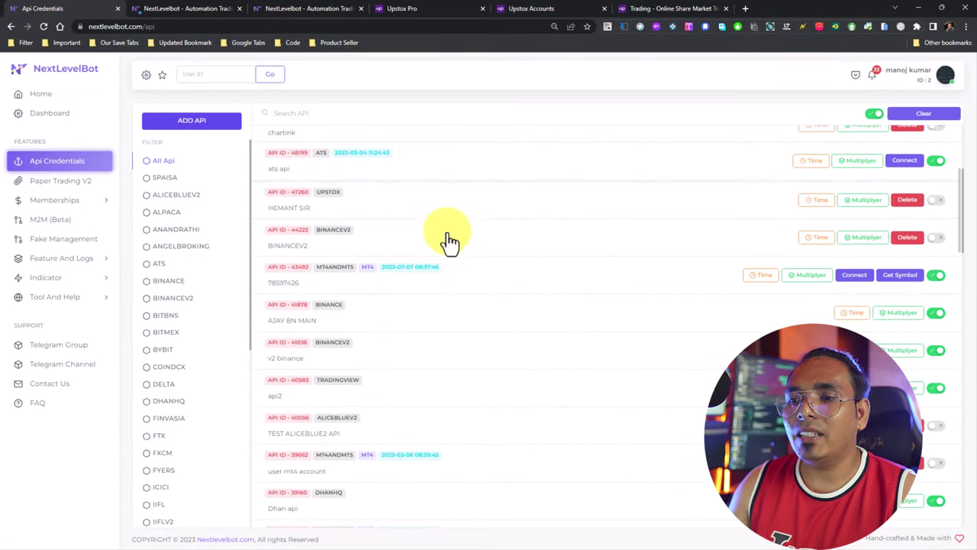
pyautogui.scroll(3, 453, 233)
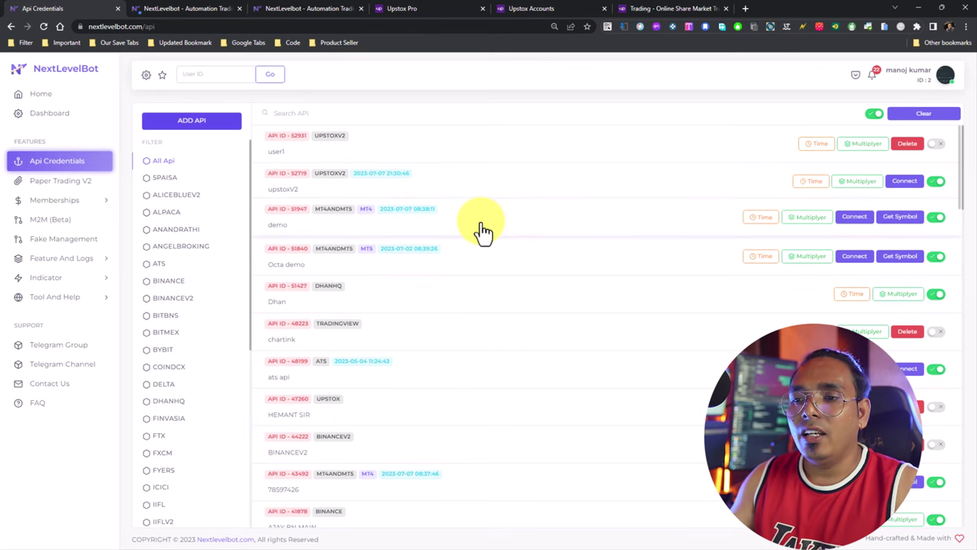
pyautogui.scroll(-4, 192, 295)
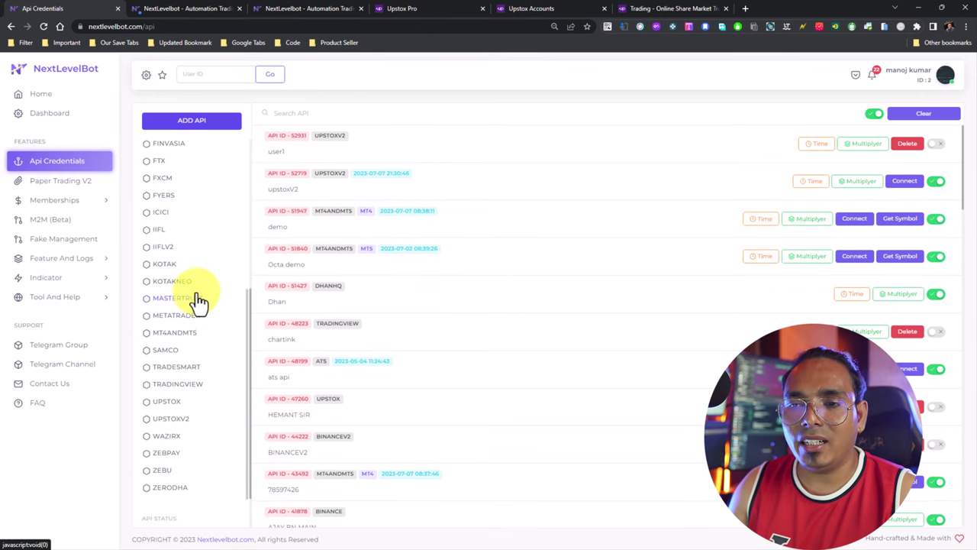
pyautogui.scroll(-2, 202, 260)
pyautogui.click(175, 368)
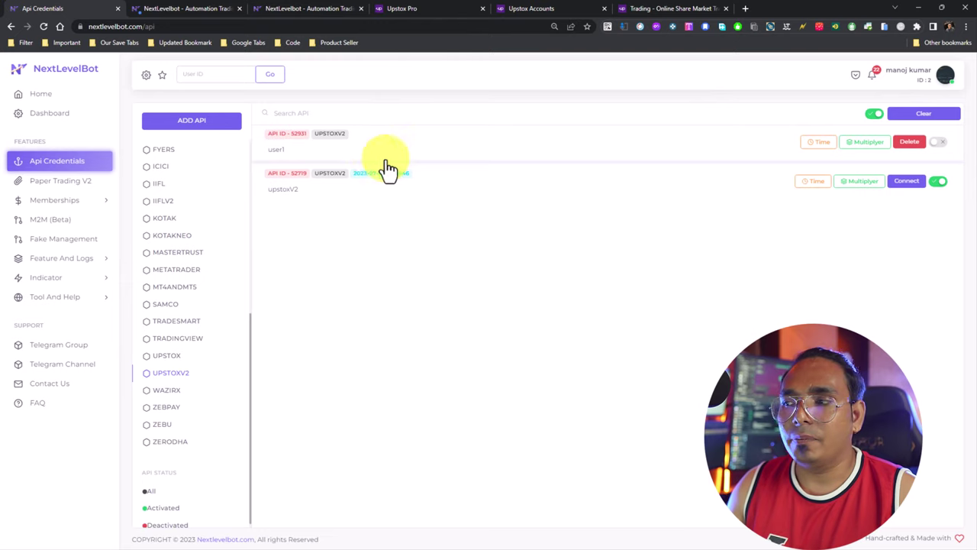
# Deactivate and reactivate the upstoxV2 API, and start its connection to Upstox.
pyautogui.click(939, 181)
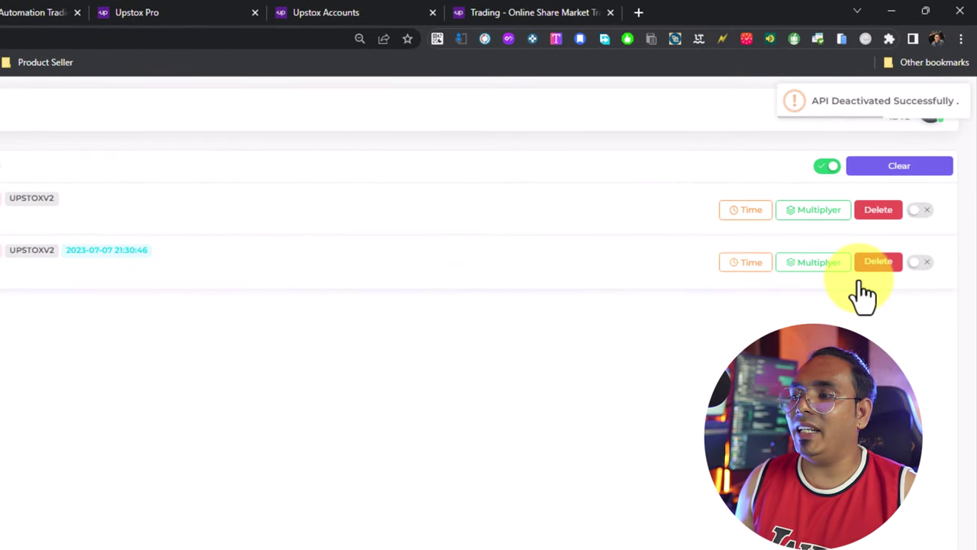
pyautogui.click(915, 263)
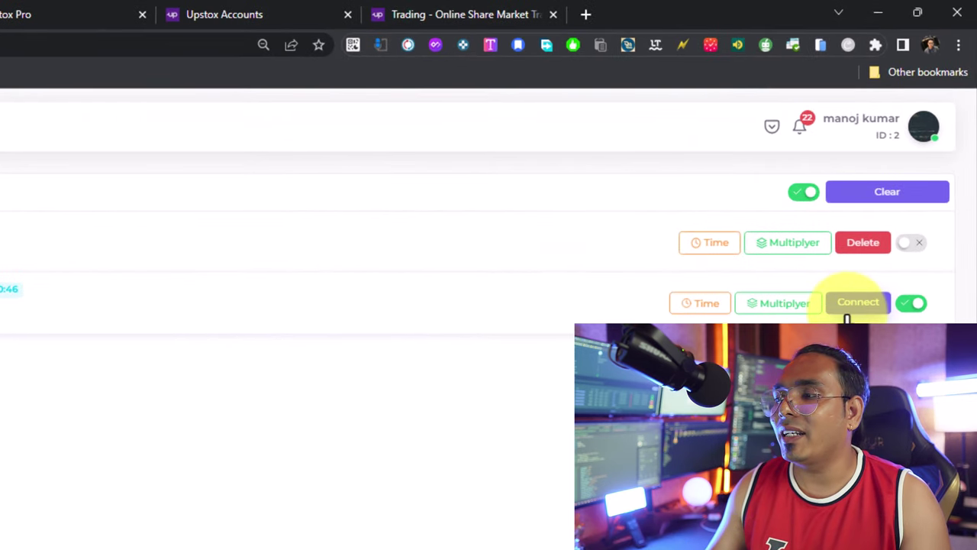
pyautogui.click(859, 290)
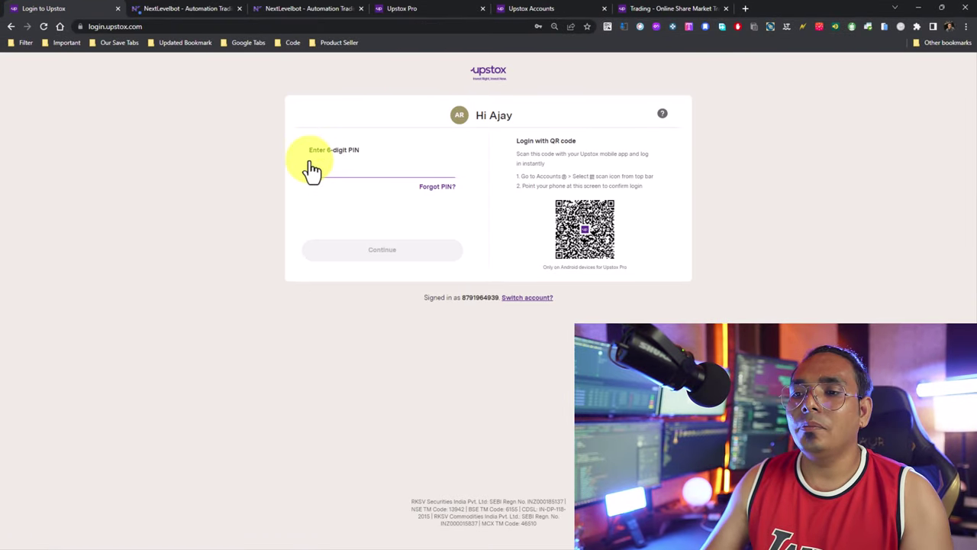
# Log in to Upstox with the account's 6-digit PIN and decline the browser's offer to update the saved password.
pyautogui.click(343, 171)
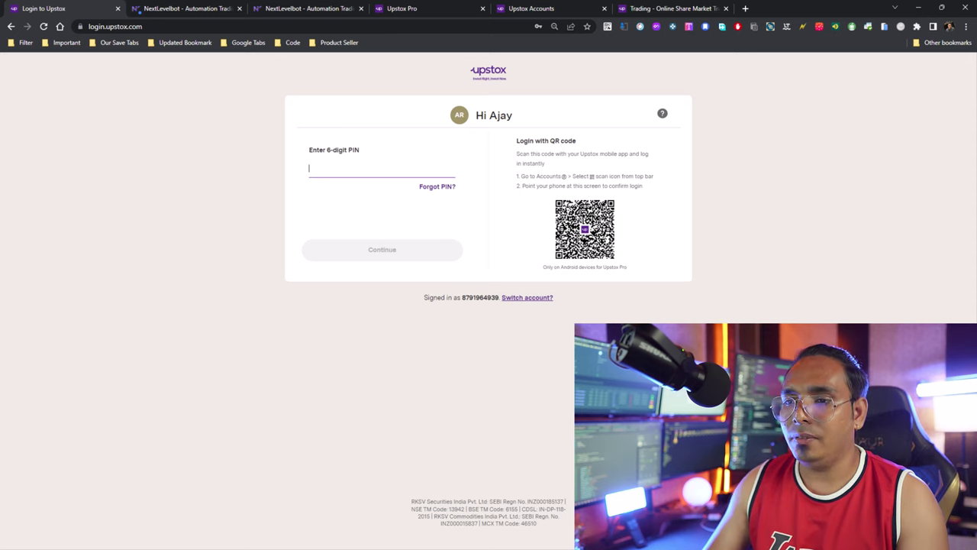
pyautogui.click(330, 176)
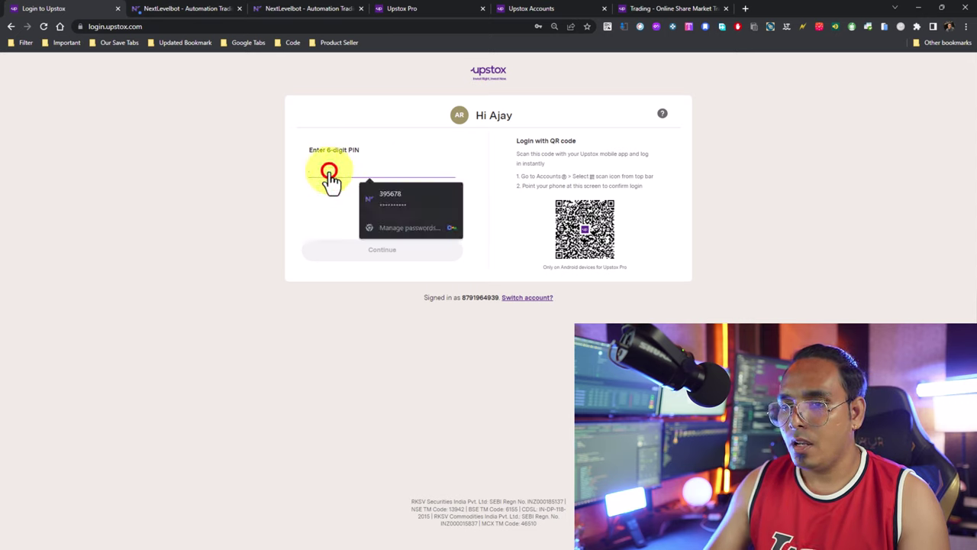
pyautogui.hotkey('ctrl', 'v')
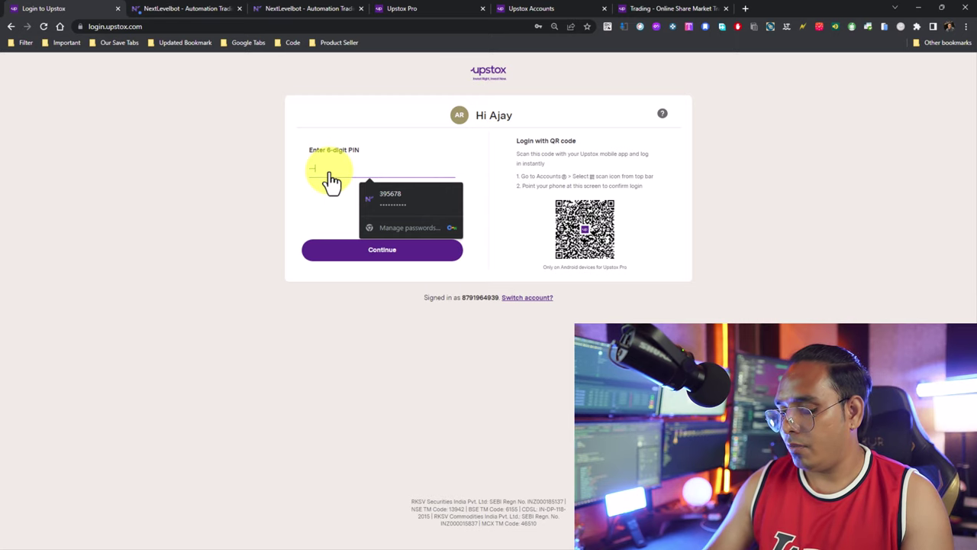
pyautogui.click(346, 256)
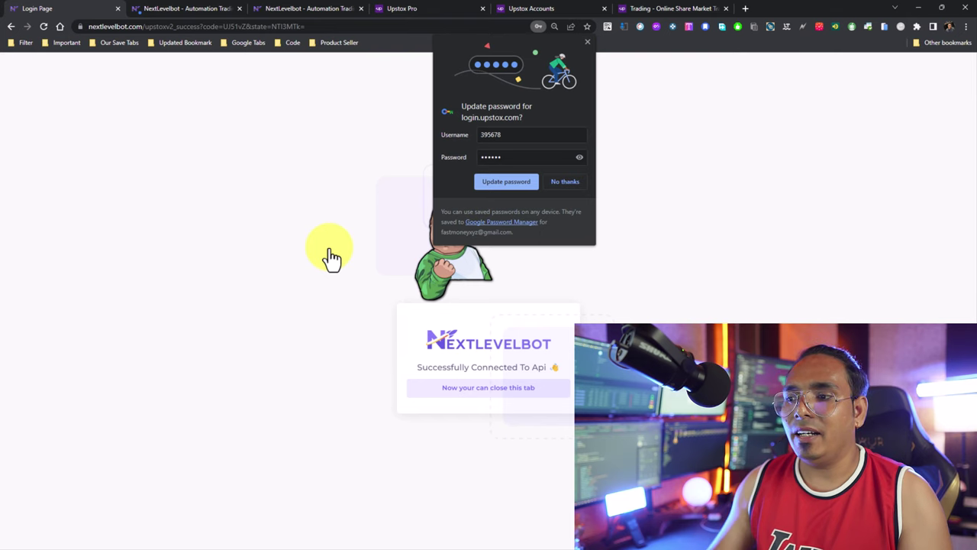
pyautogui.click(569, 181)
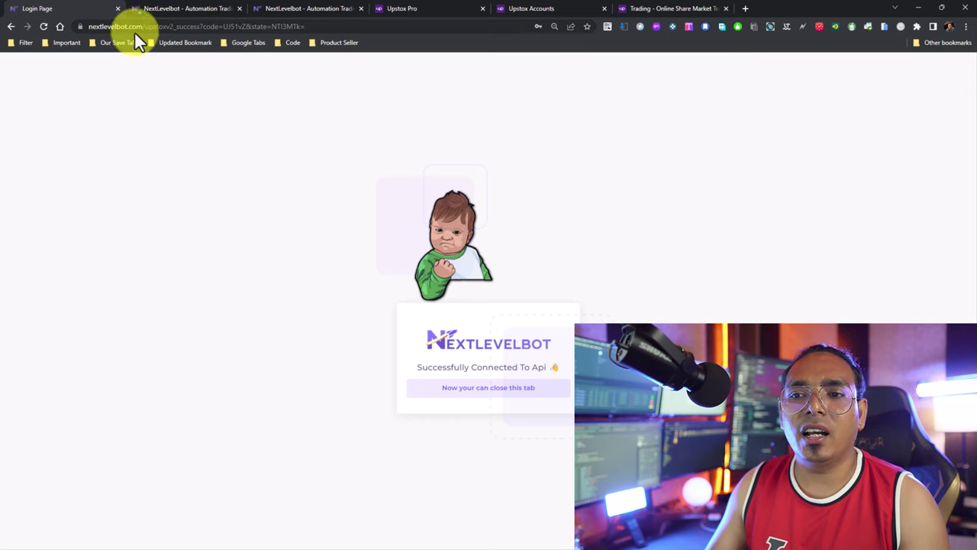
# Go back to nextlevelbot.com, reopen the API credentials page from the dashboard, and check the upstoxV2 API's connection time.
pyautogui.moveTo(140, 26); pyautogui.dragTo(339, 22)
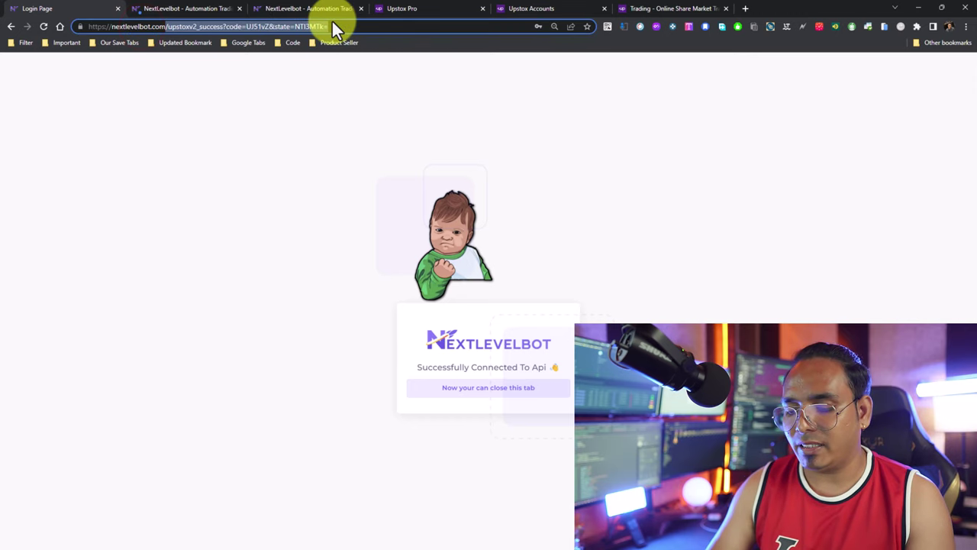
pyautogui.press('BackSpace')
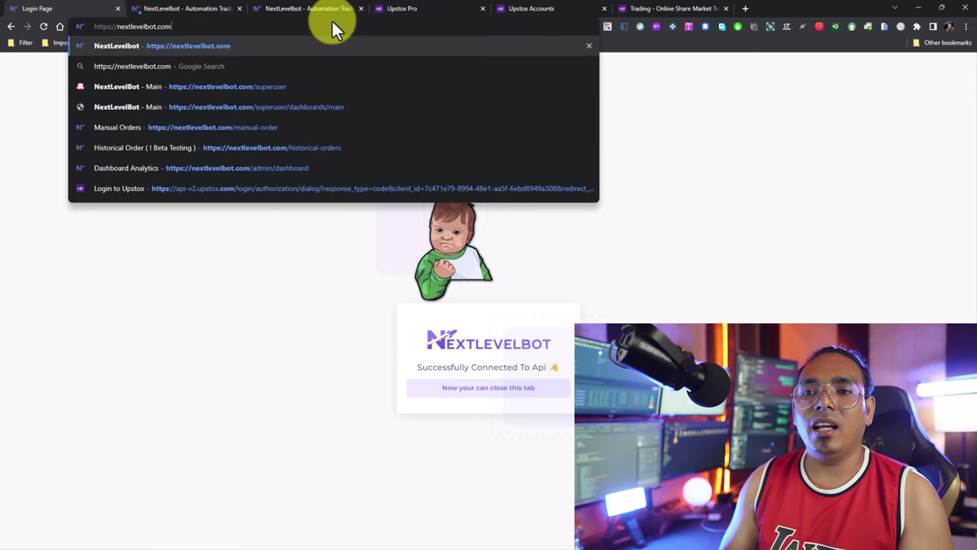
pyautogui.press('Return')
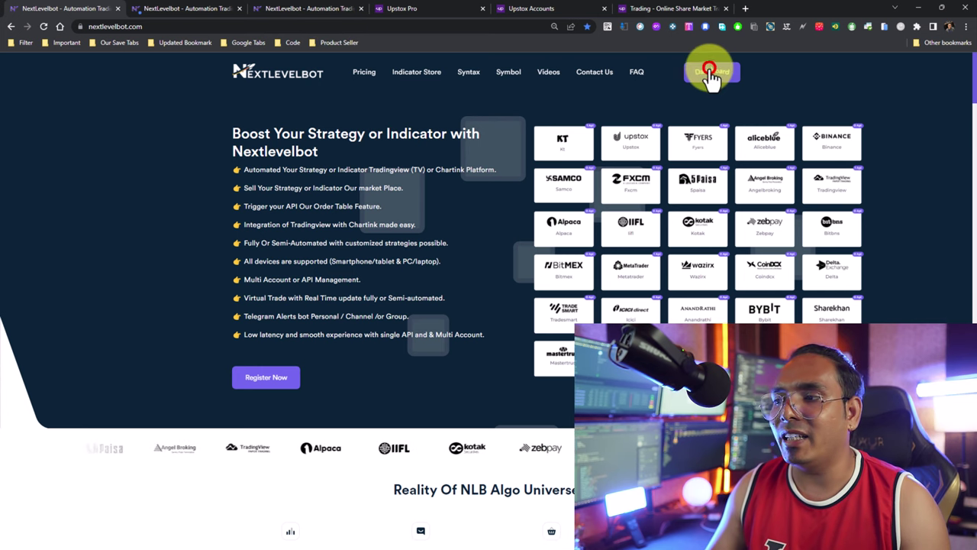
pyautogui.click(713, 73)
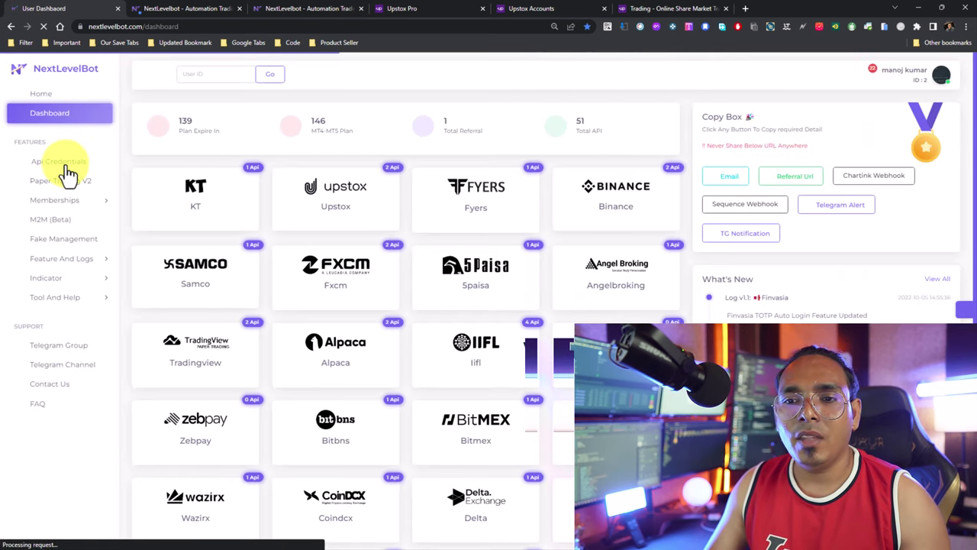
pyautogui.click(65, 161)
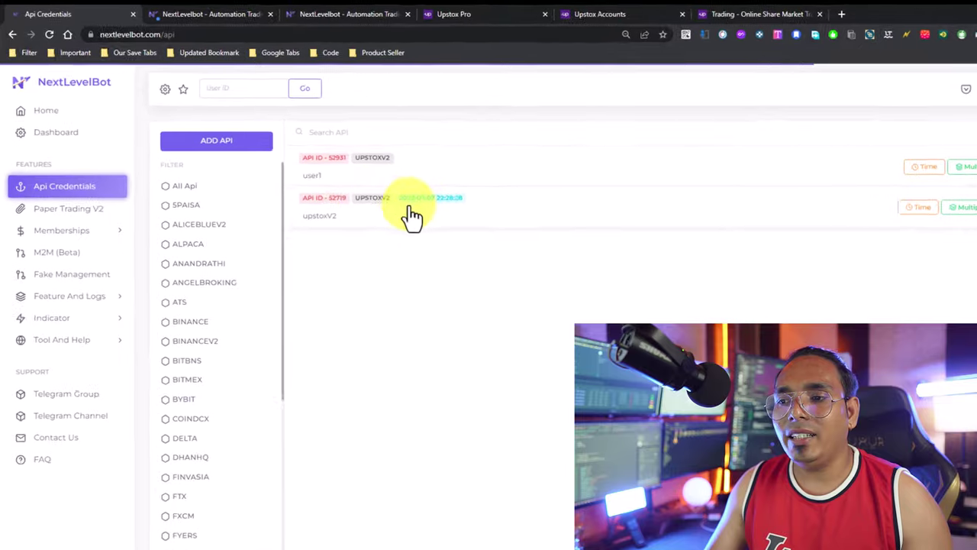
pyautogui.moveTo(386, 173); pyautogui.dragTo(414, 178)
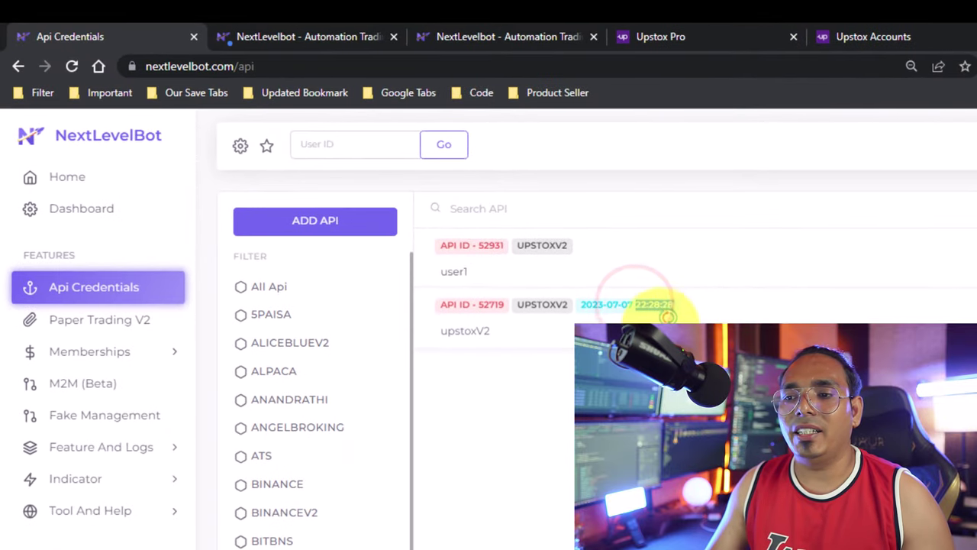
pyautogui.click(646, 315)
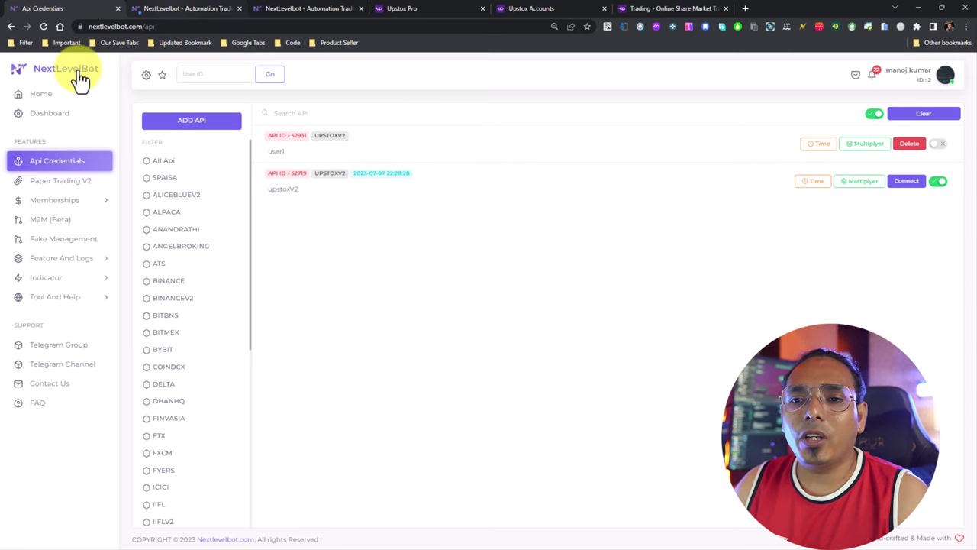
# Dismiss the copy message on the NextLevelBot resource page and open the syntax generator.
pyautogui.click(191, 9)
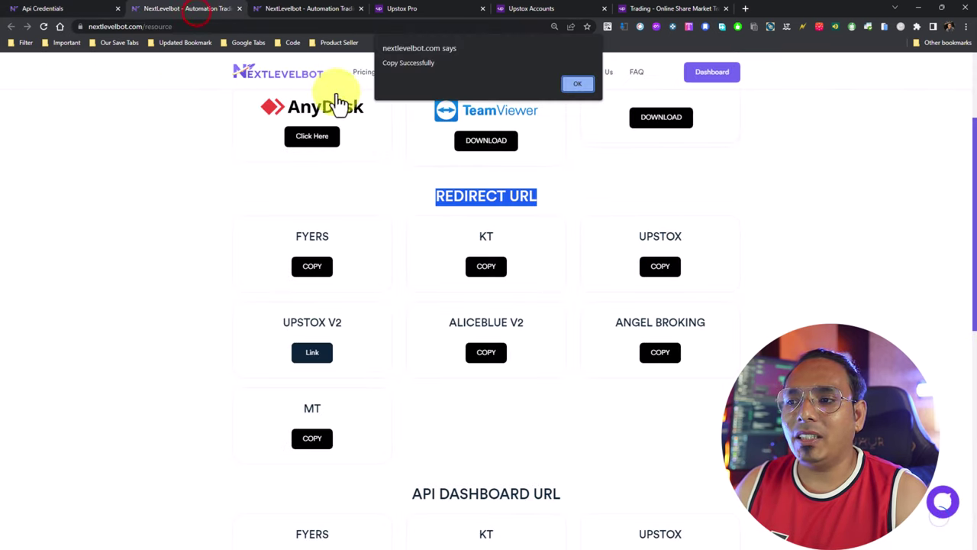
pyautogui.click(588, 86)
pyautogui.scroll(2, 436, 179)
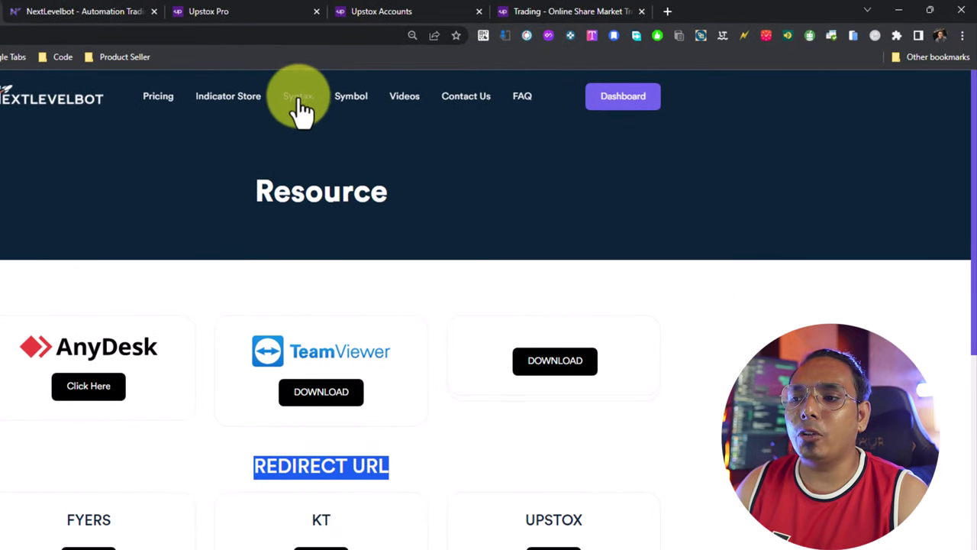
pyautogui.click(308, 101)
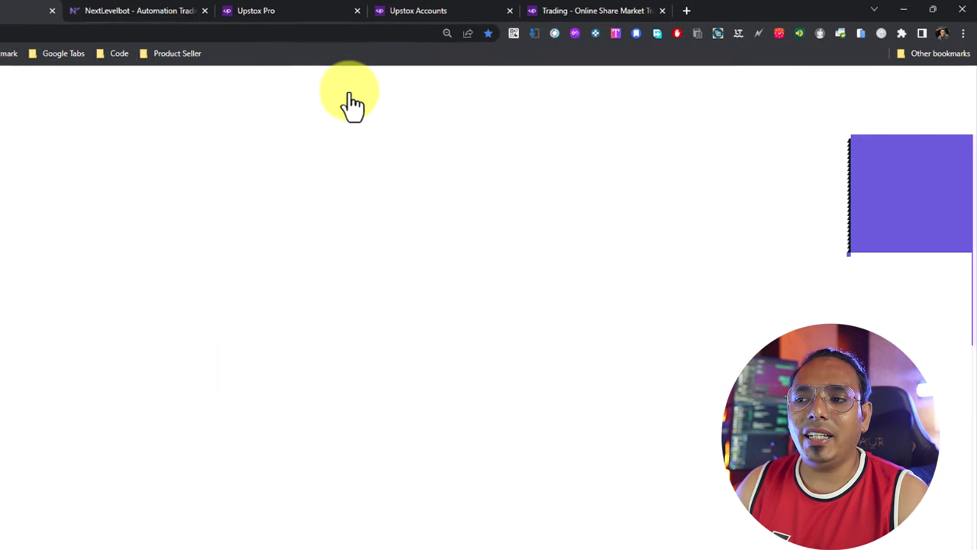
pyautogui.click(346, 99)
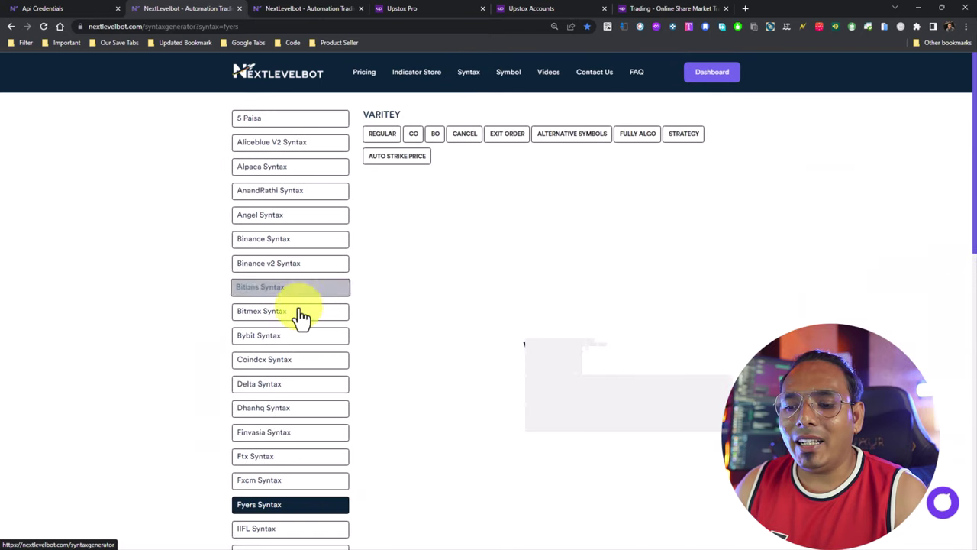
# Select the Upstoxv2 syntax in the syntax generator and bring up its order variety options.
pyautogui.scroll(-2, 301, 317)
pyautogui.scroll(-6, 301, 311)
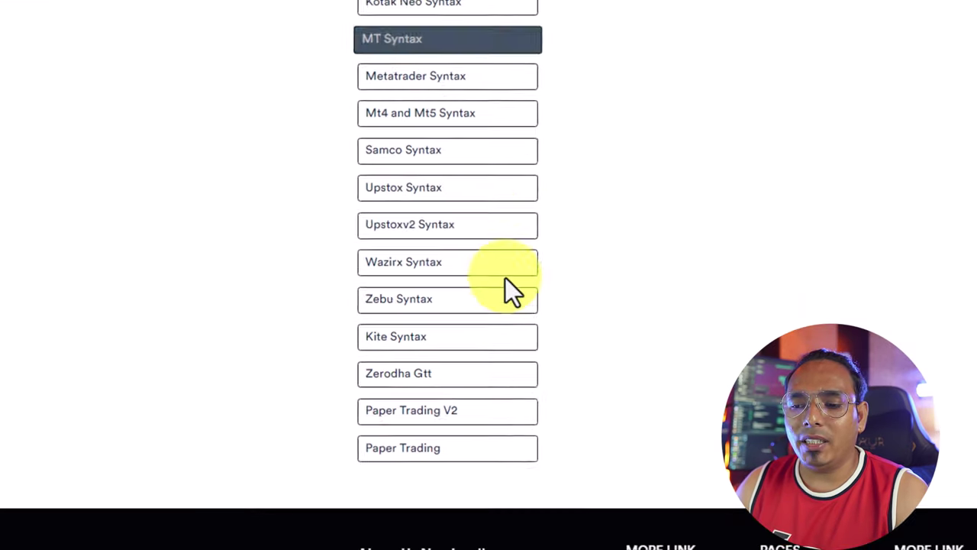
pyautogui.click(481, 214)
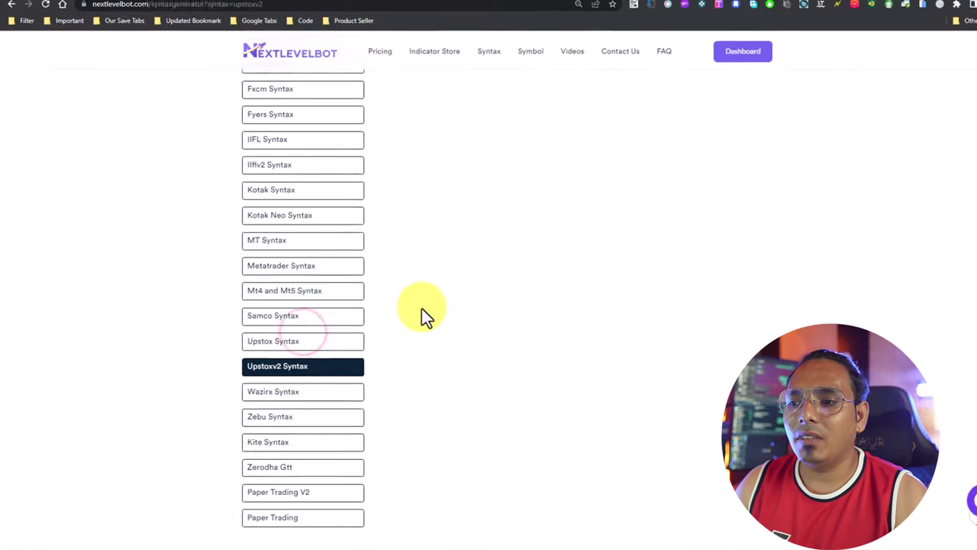
pyautogui.scroll(3, 413, 309)
pyautogui.scroll(3, 407, 312)
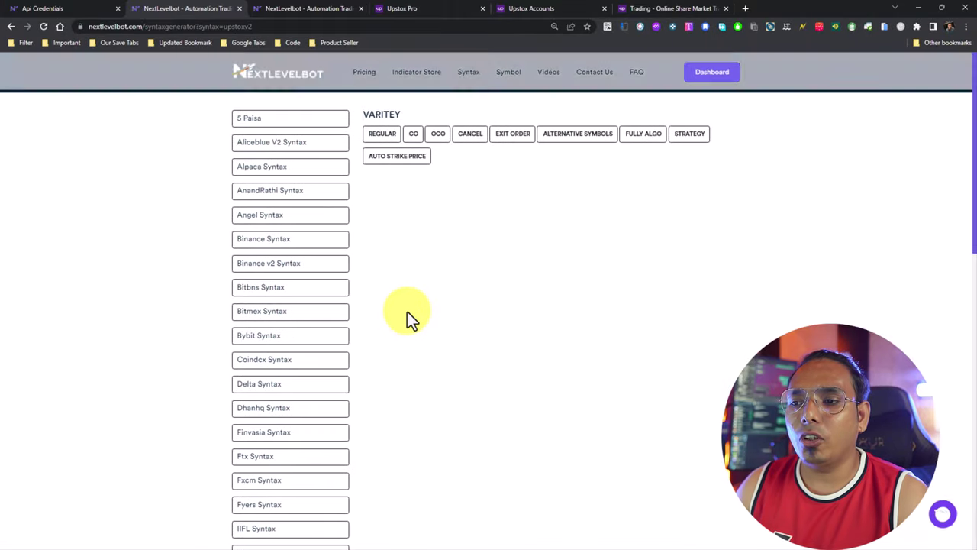
# Choose the REGULAR variety for the Upstoxv2 syntax and enter SBIN as the trading symbol.
pyautogui.click(386, 138)
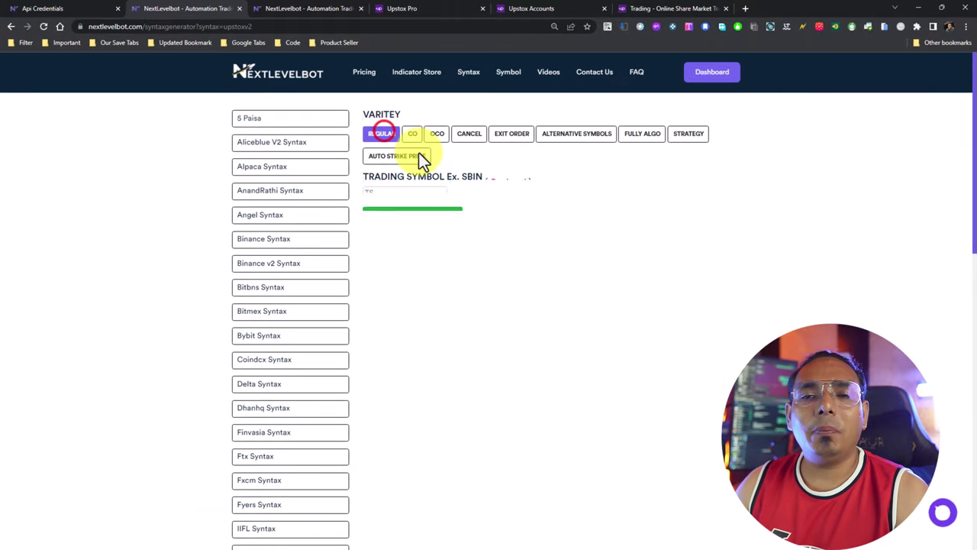
pyautogui.click(469, 176)
pyautogui.click(395, 195)
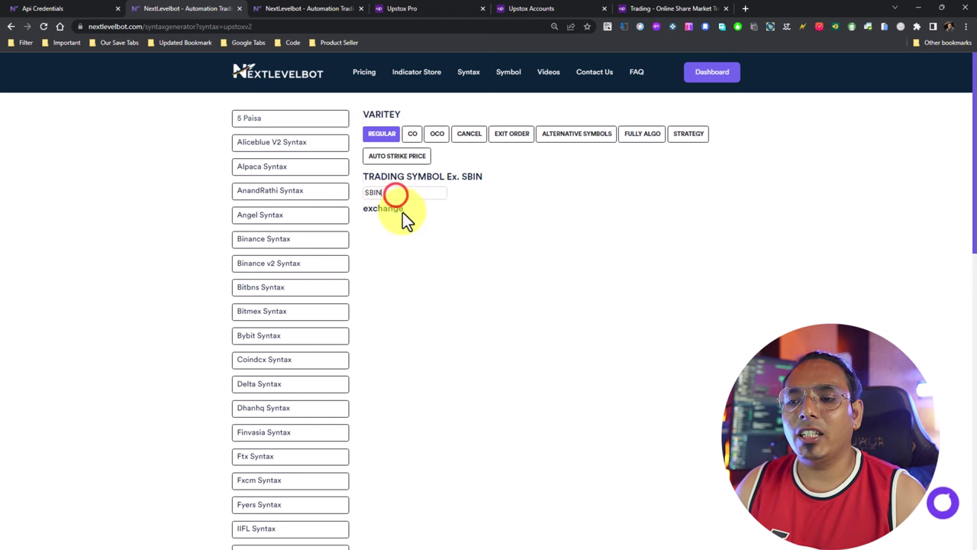
# Choose NSE as the exchange and set the order quantity to 111.
pyautogui.click(376, 229)
pyautogui.click(375, 264)
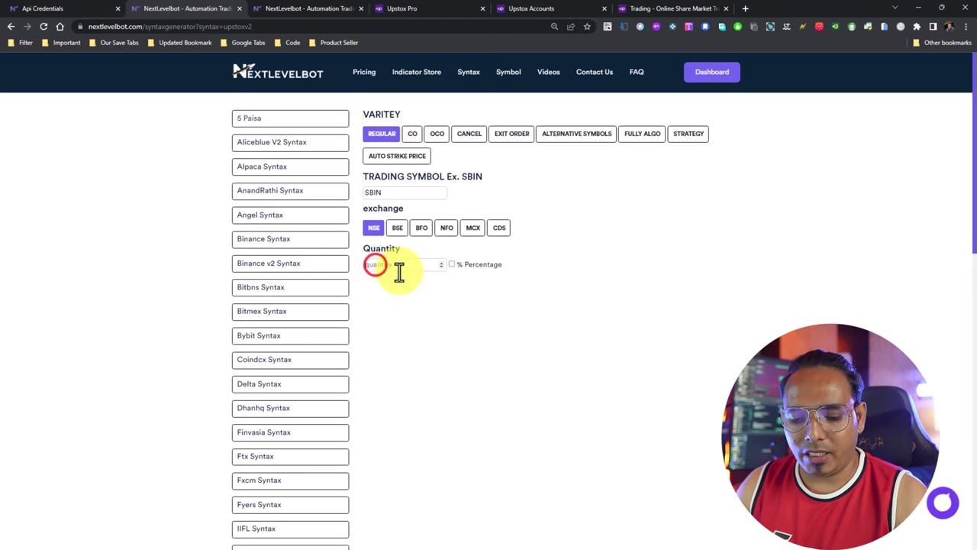
pyautogui.write('1')
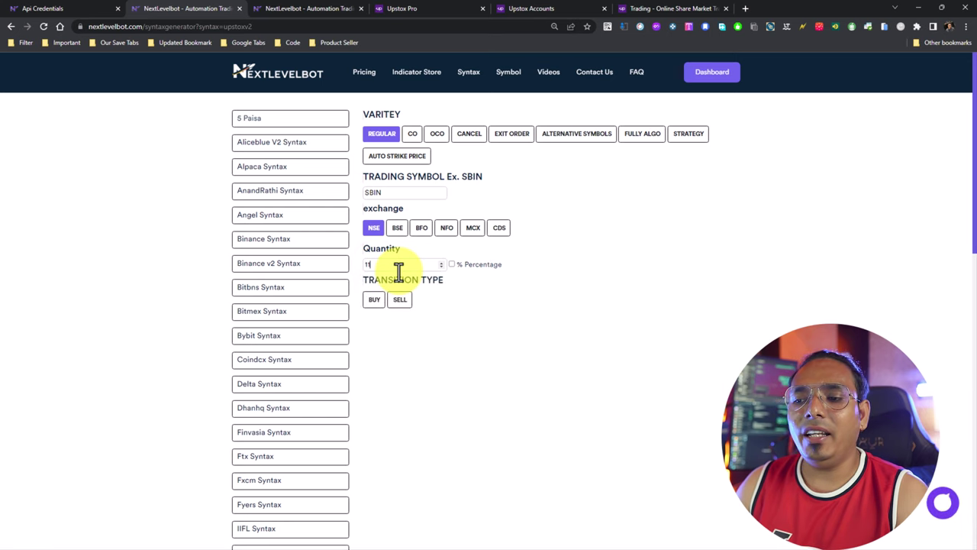
pyautogui.press('BackSpace')
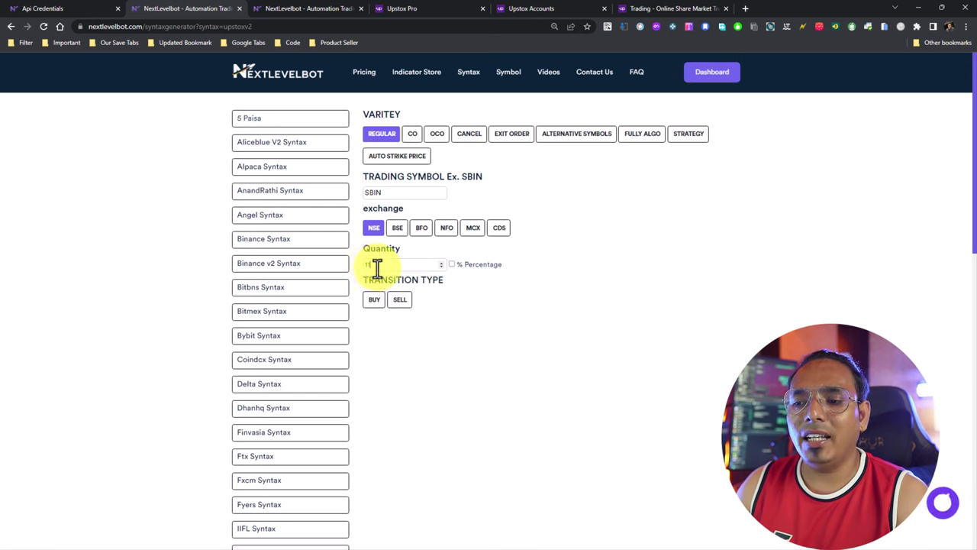
pyautogui.write('111')
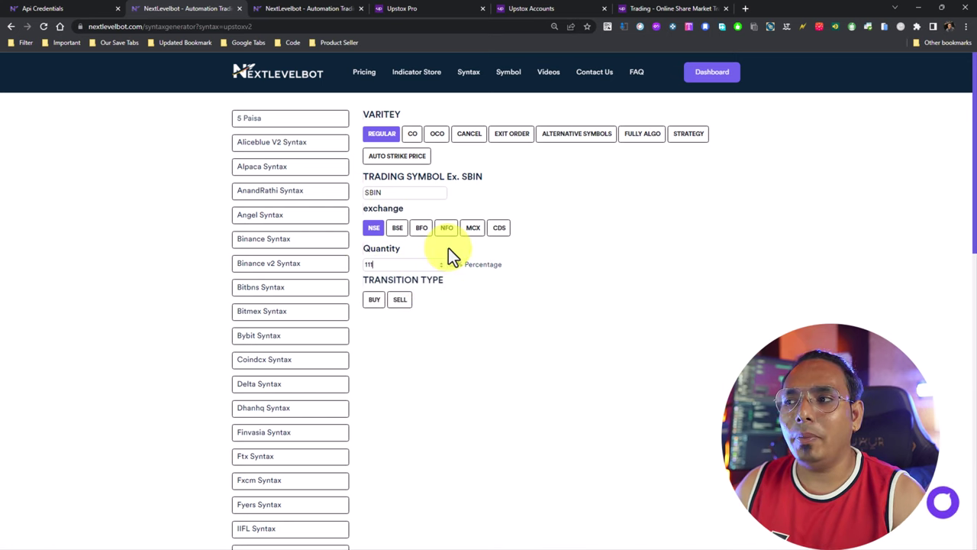
# Look over the existing orders in Upstox Pro and the API credentials page, and return to the syntax generator.
pyautogui.click(530, 9)
pyautogui.click(426, 13)
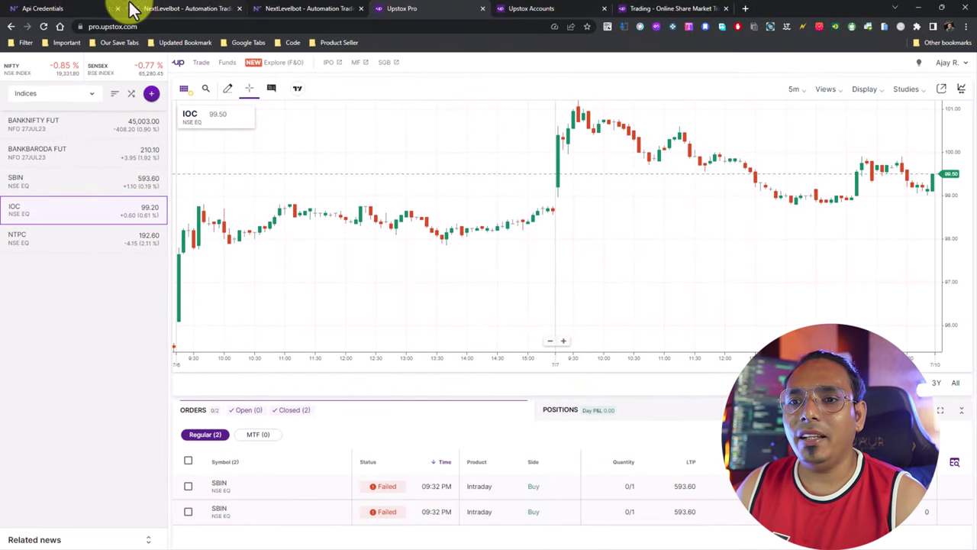
pyautogui.click(23, 8)
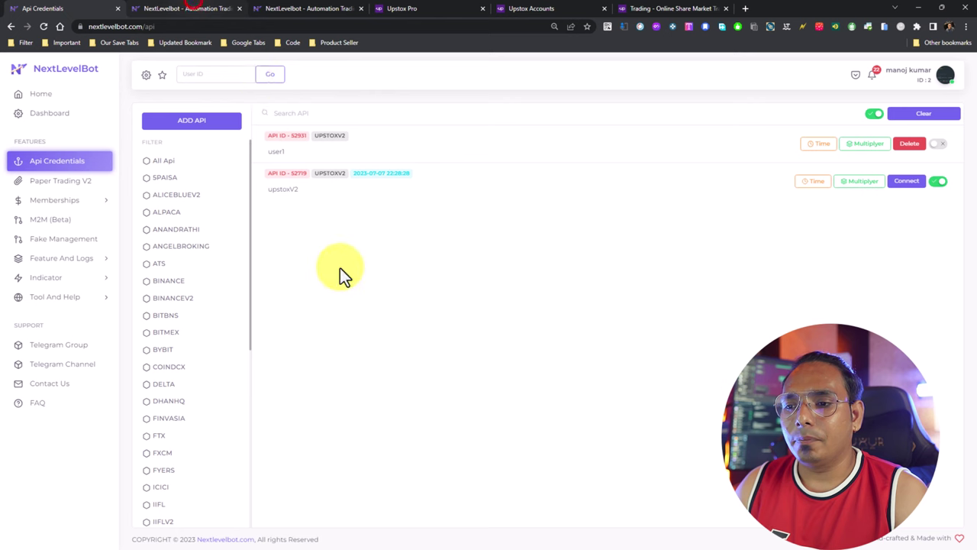
pyautogui.click(184, 9)
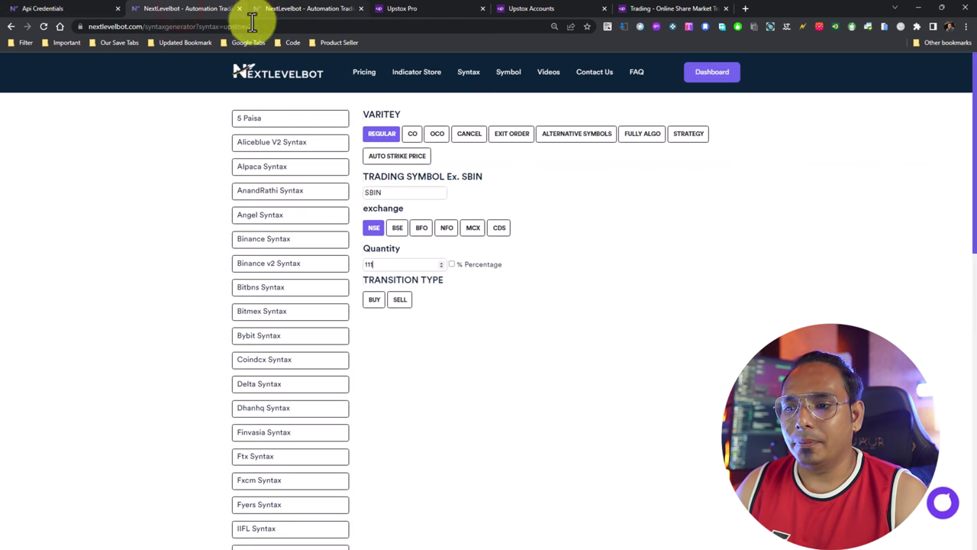
# Set the SBIN order to a BUY transaction with Market order type and INTRADAY product.
pyautogui.click(374, 300)
pyautogui.click(378, 343)
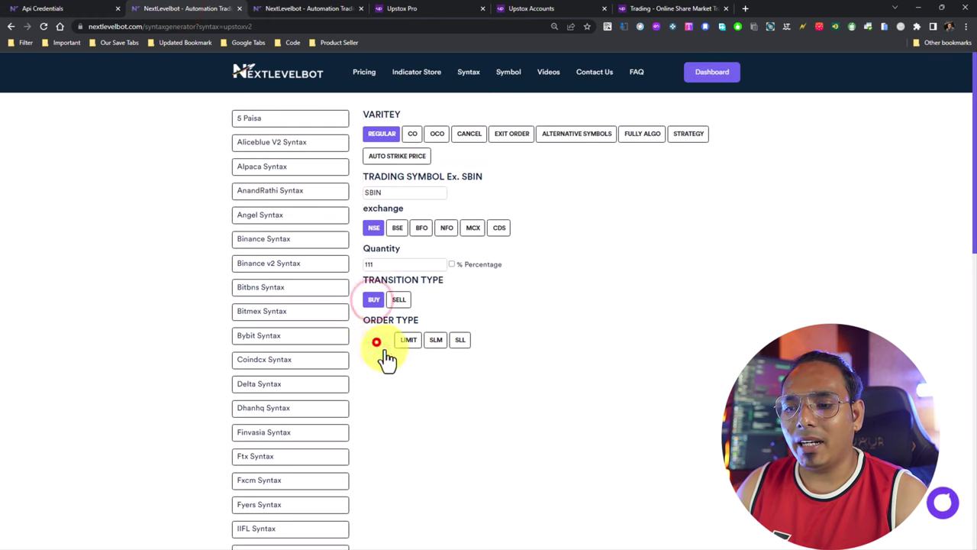
pyautogui.click(382, 388)
# Generate the UPSTOXV2 code, copy it and save the syntax.
pyautogui.click(384, 420)
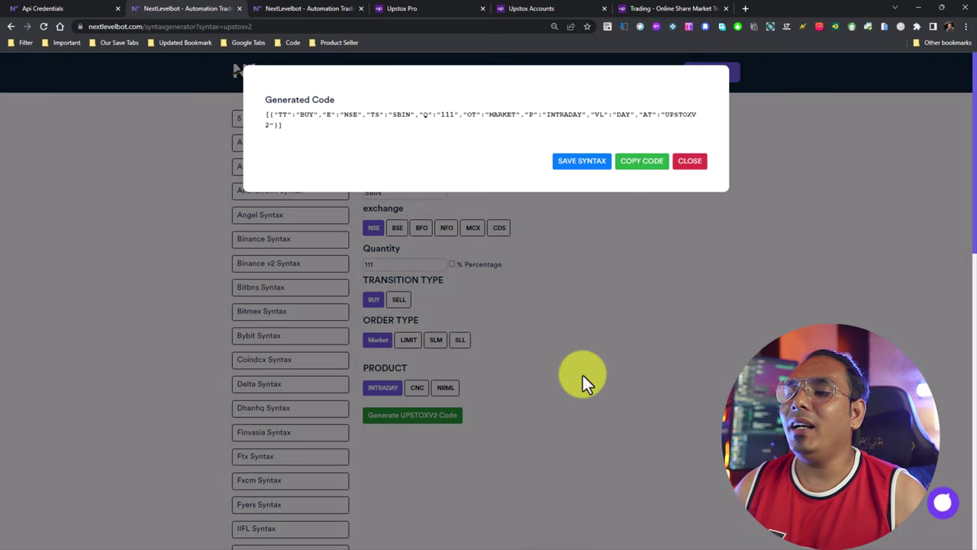
pyautogui.click(642, 162)
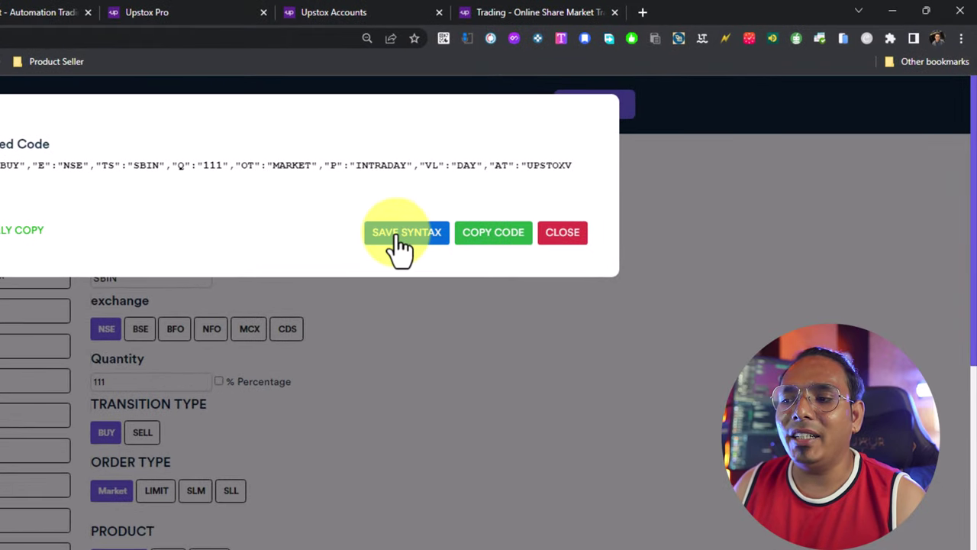
pyautogui.click(405, 237)
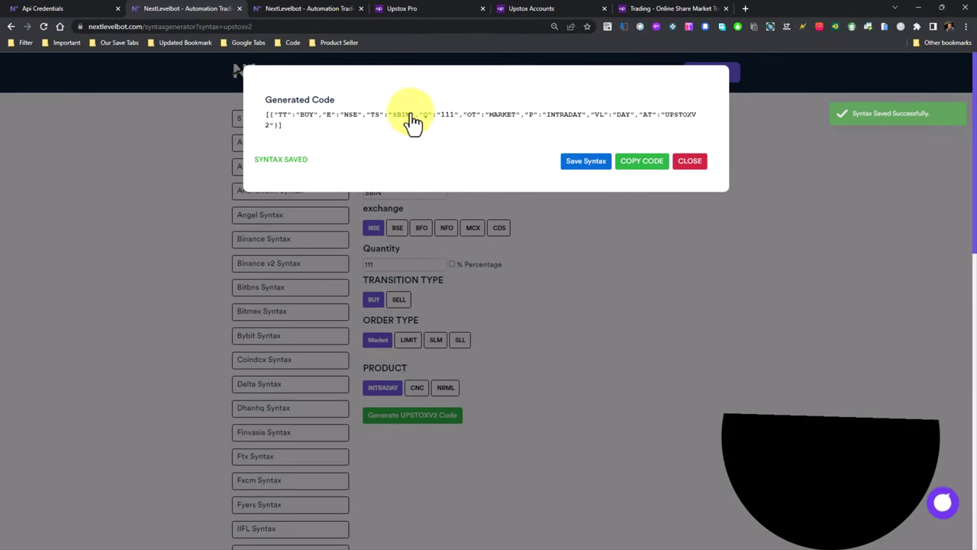
# Go back to the API credentials page and open the Order Table from the features and logs section.
pyautogui.click(45, 9)
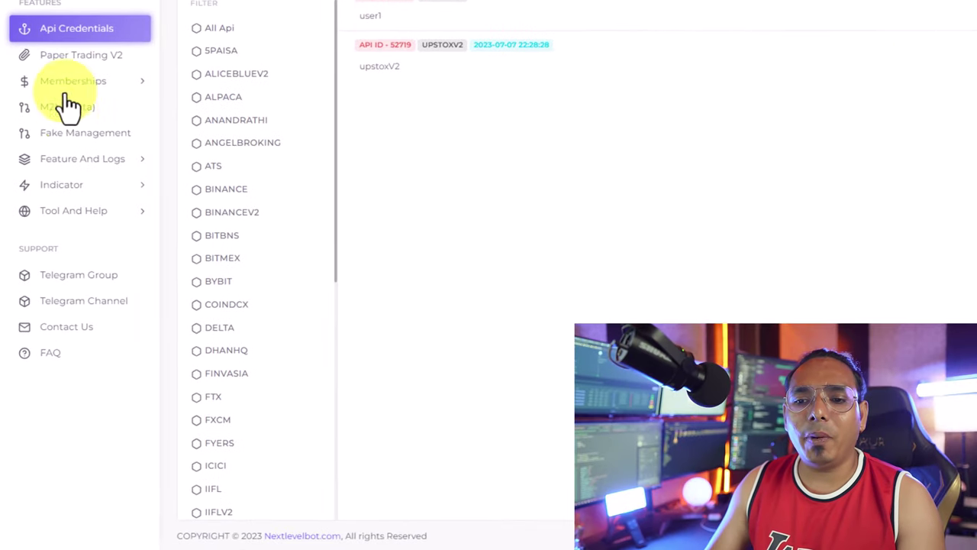
pyautogui.click(120, 162)
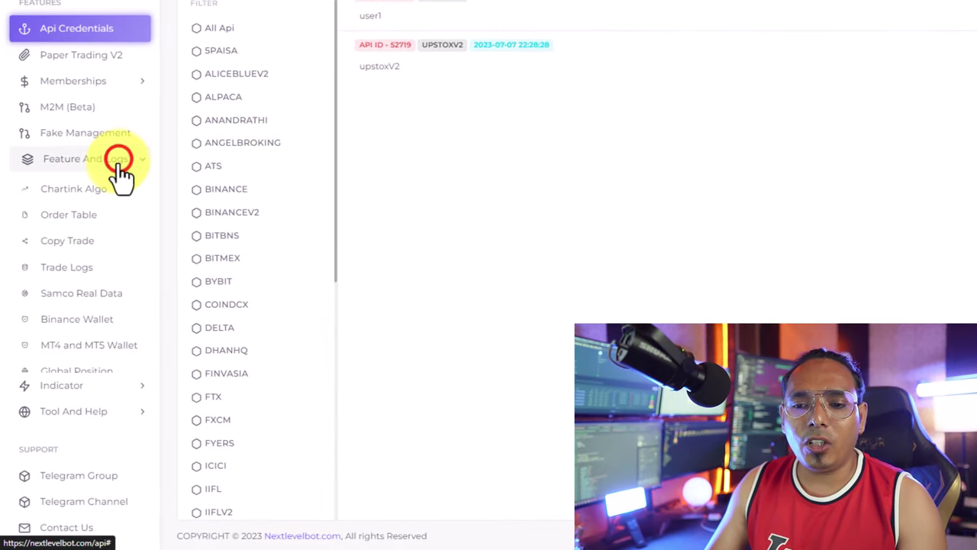
pyautogui.click(54, 216)
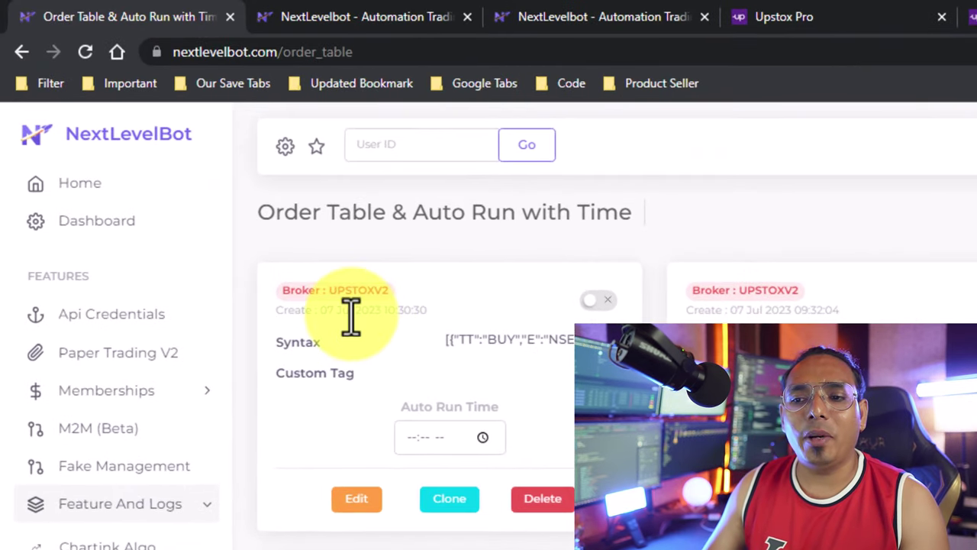
# Check the newest UPSTOXV2 order's creation time and its full syntax, including the quantity, and close the syntax message.
pyautogui.moveTo(351, 309); pyautogui.dragTo(436, 333)
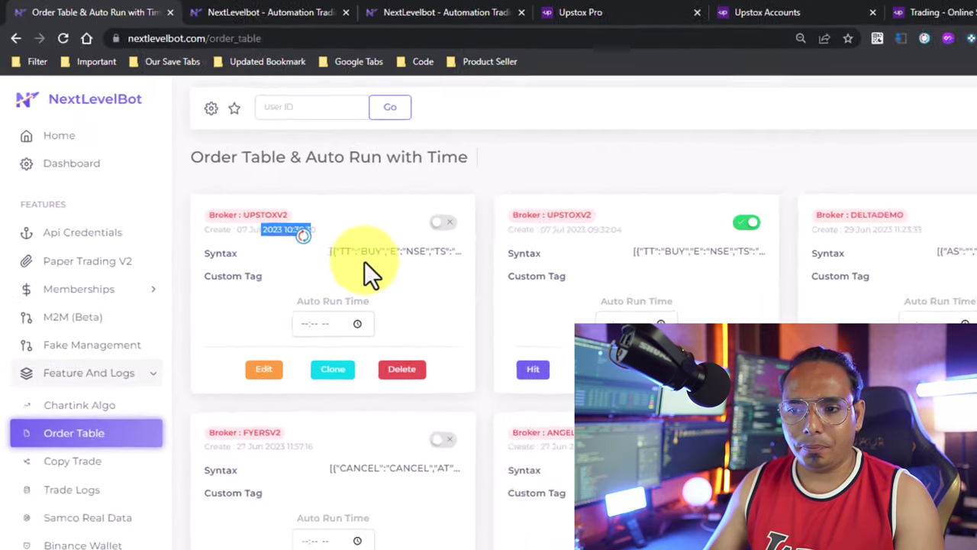
pyautogui.click(355, 252)
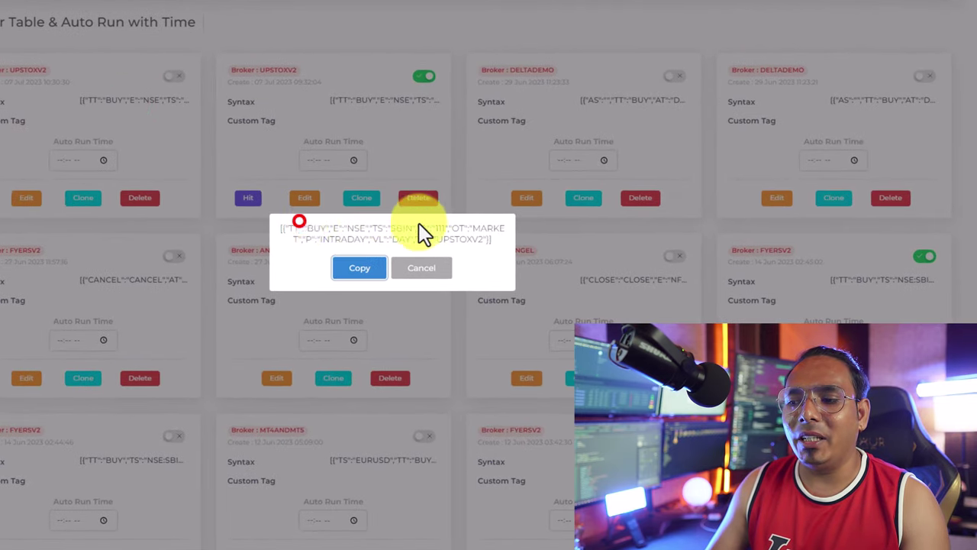
pyautogui.moveTo(298, 222); pyautogui.dragTo(487, 246)
pyautogui.doubleClick(443, 229)
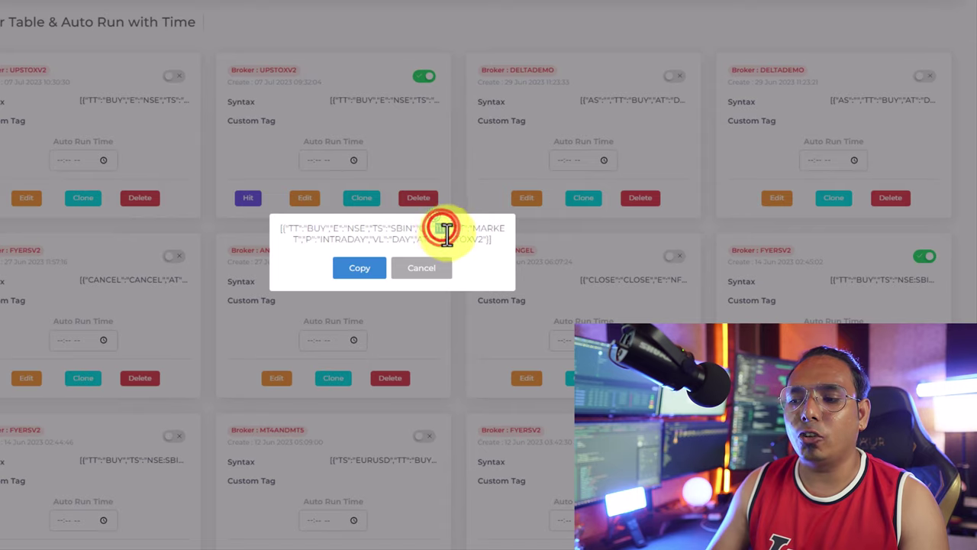
pyautogui.click(167, 133)
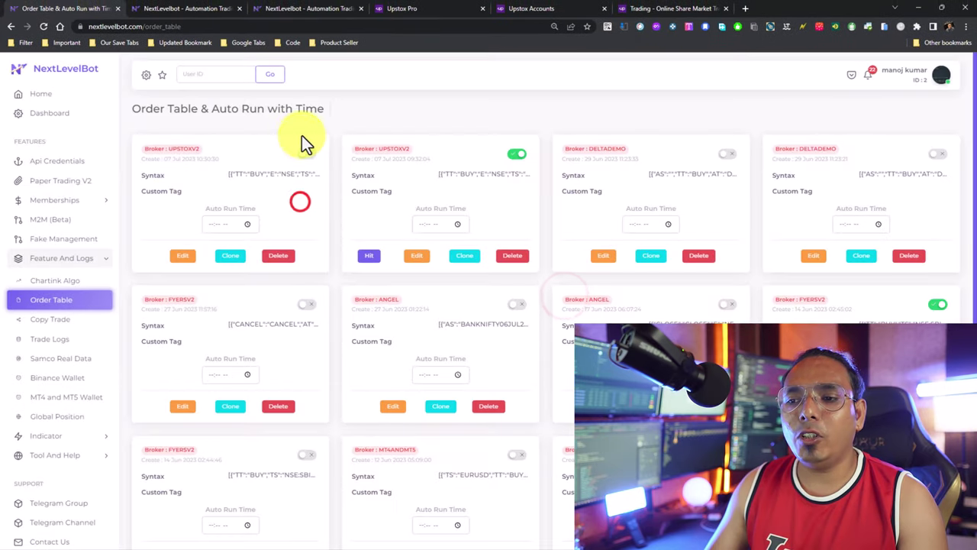
# Activate the newest UPSTOXV2 order in the Order Table and hit it to send the order.
pyautogui.click(305, 155)
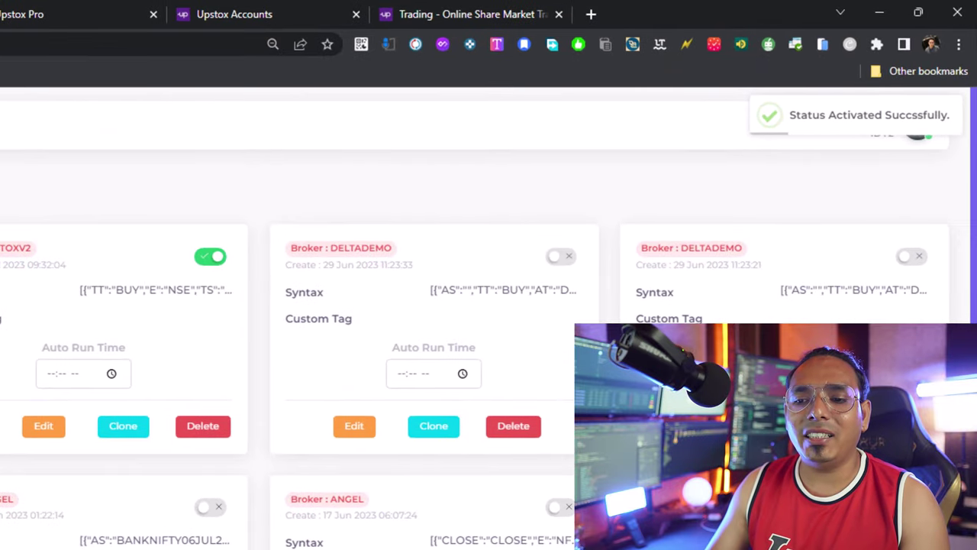
pyautogui.click(0, 426)
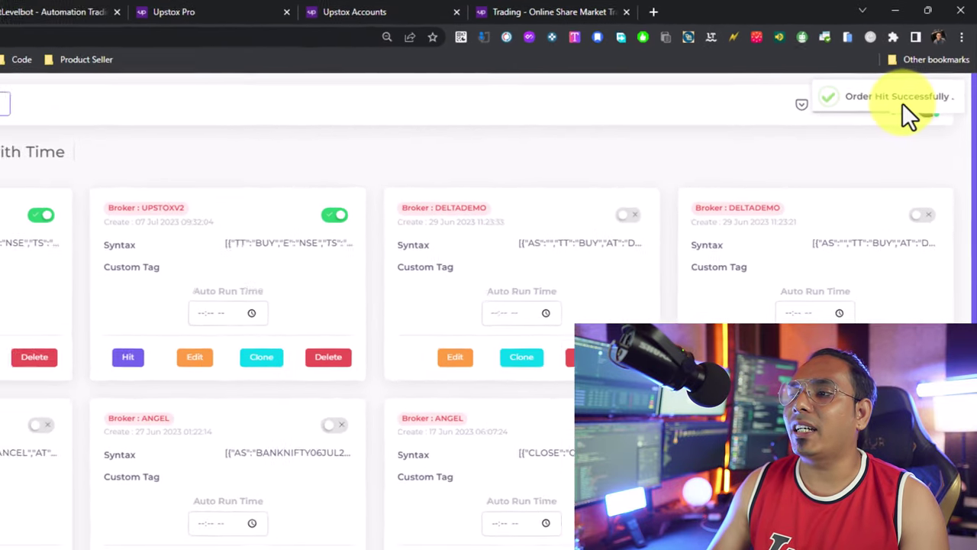
# Switch to Upstox Pro and open the order status of the latest SBIN order to check its quantity and details.
pyautogui.click(208, 11)
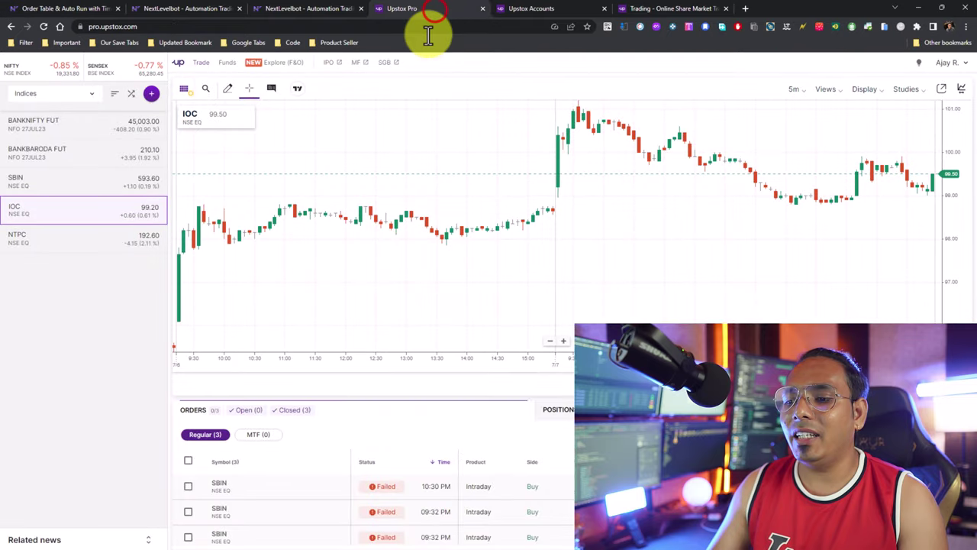
pyautogui.scroll(-1, 433, 459)
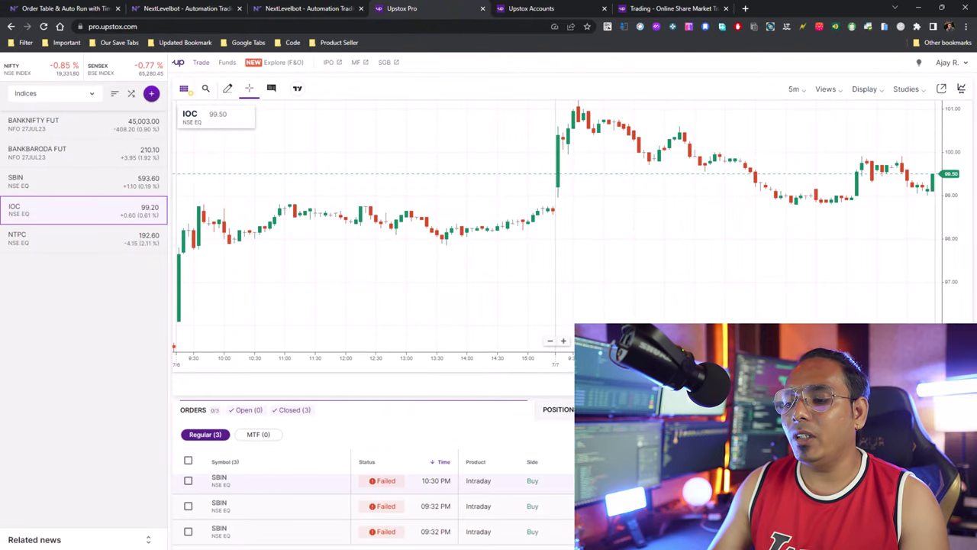
pyautogui.click(555, 480)
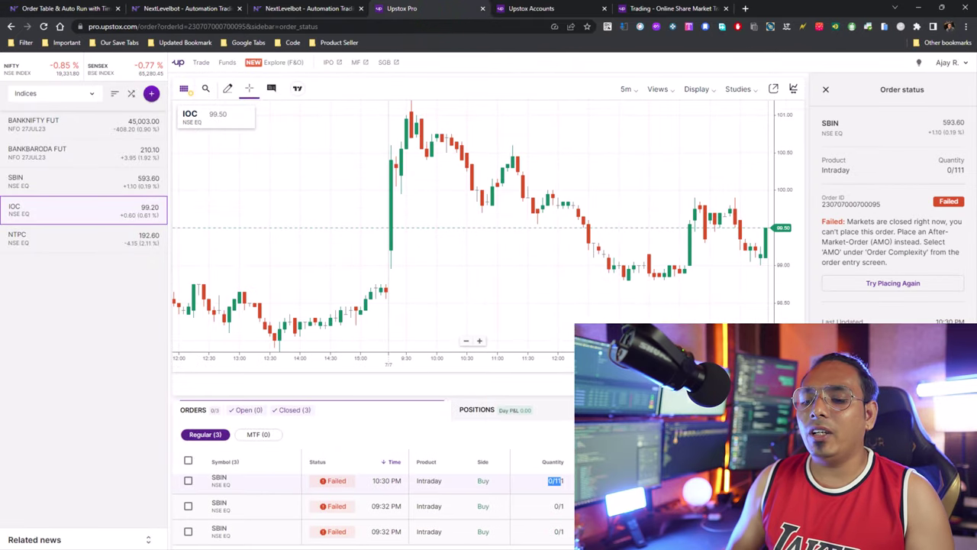